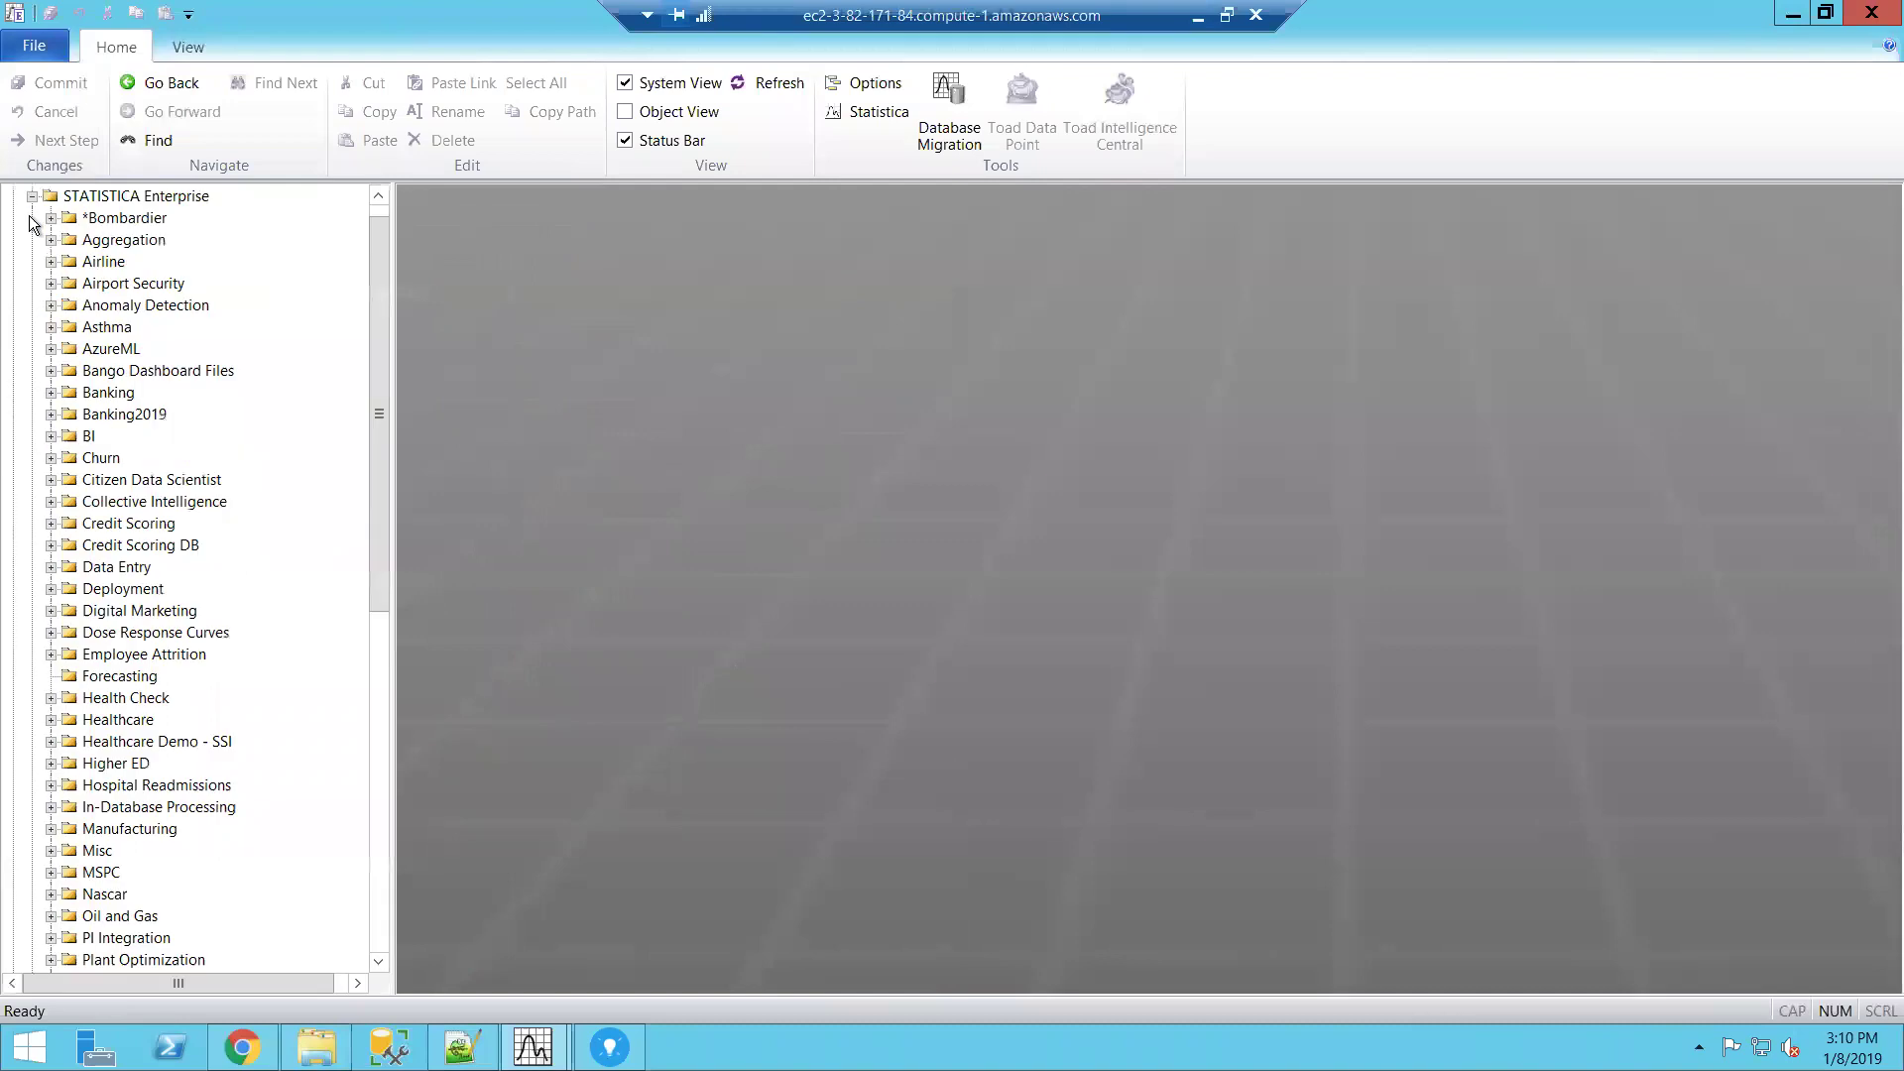
Open the workspace of the SimpleMLTrain analysis from the Banking2019 folder and view its full node diagram.
{"action": "left_click", "coordinate": [52, 414]}
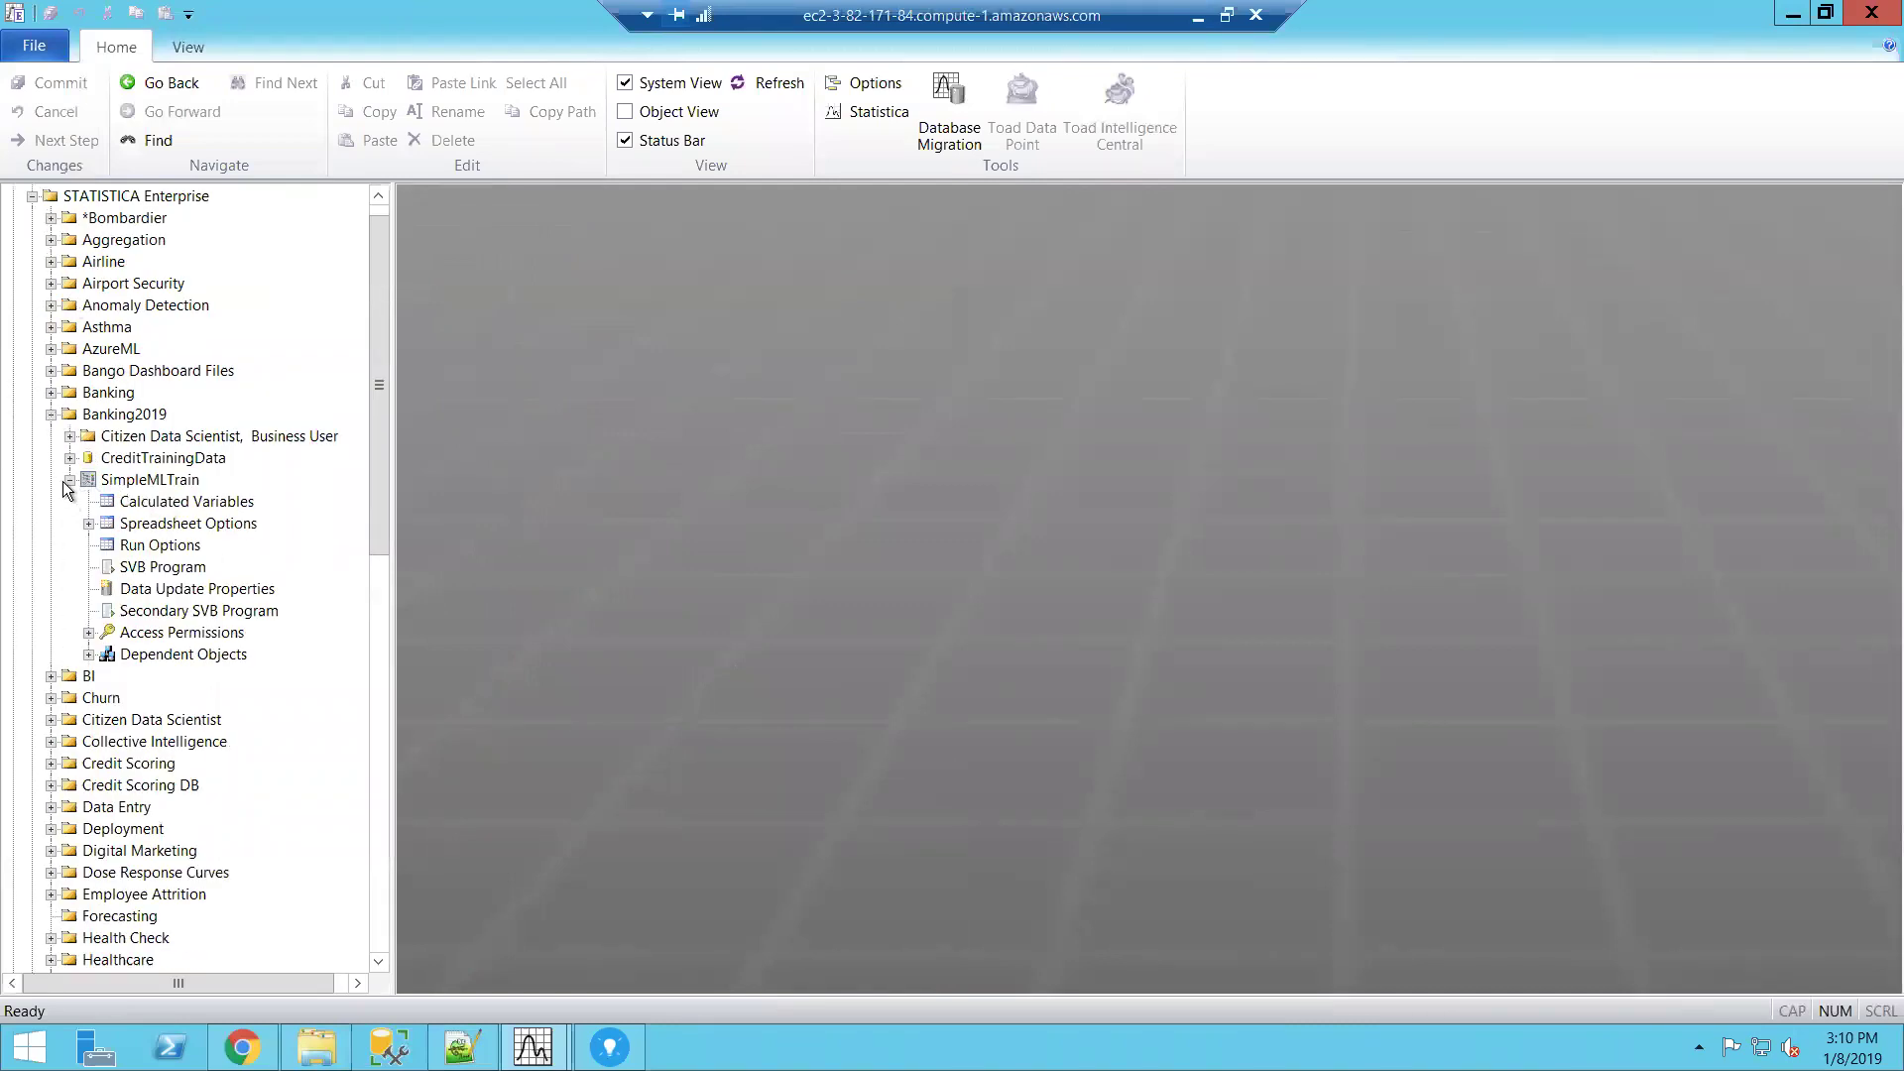
{"action": "double_click", "coordinate": [123, 479]}
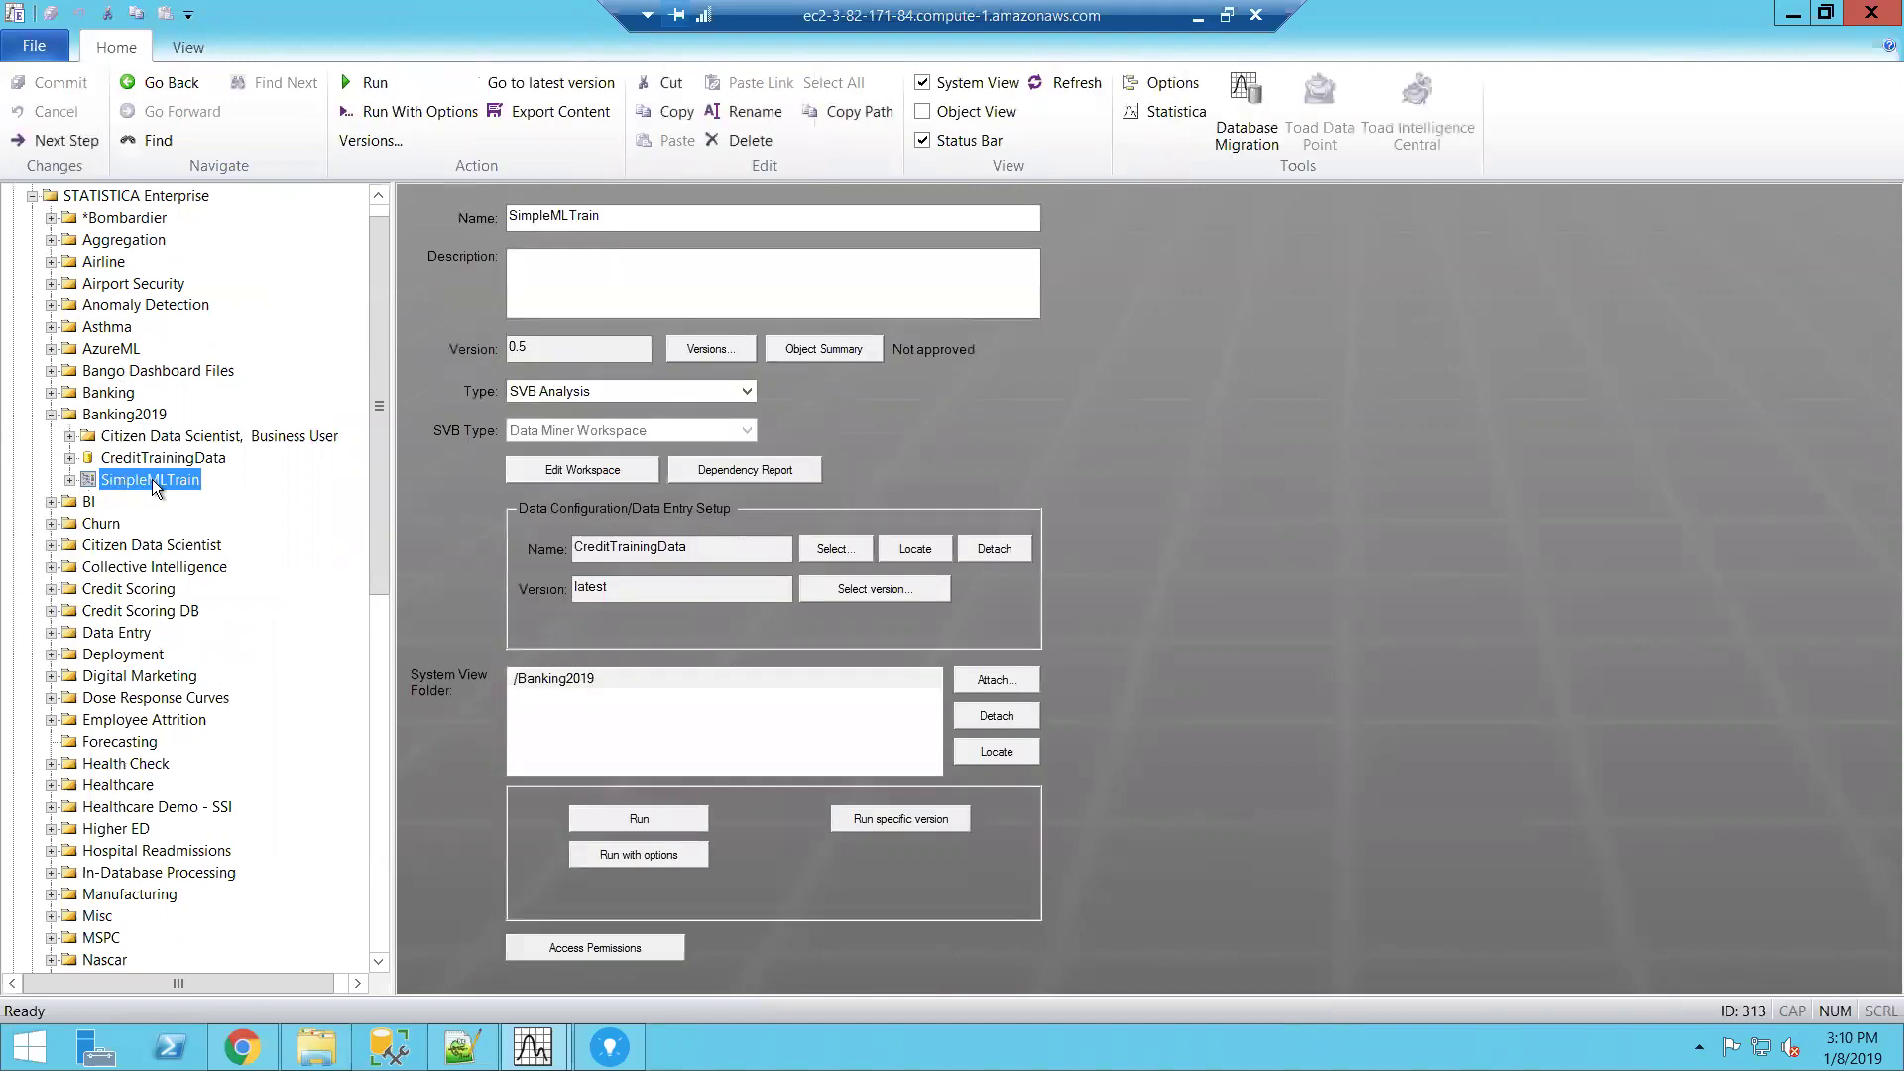
{"action": "left_click", "coordinate": [581, 477]}
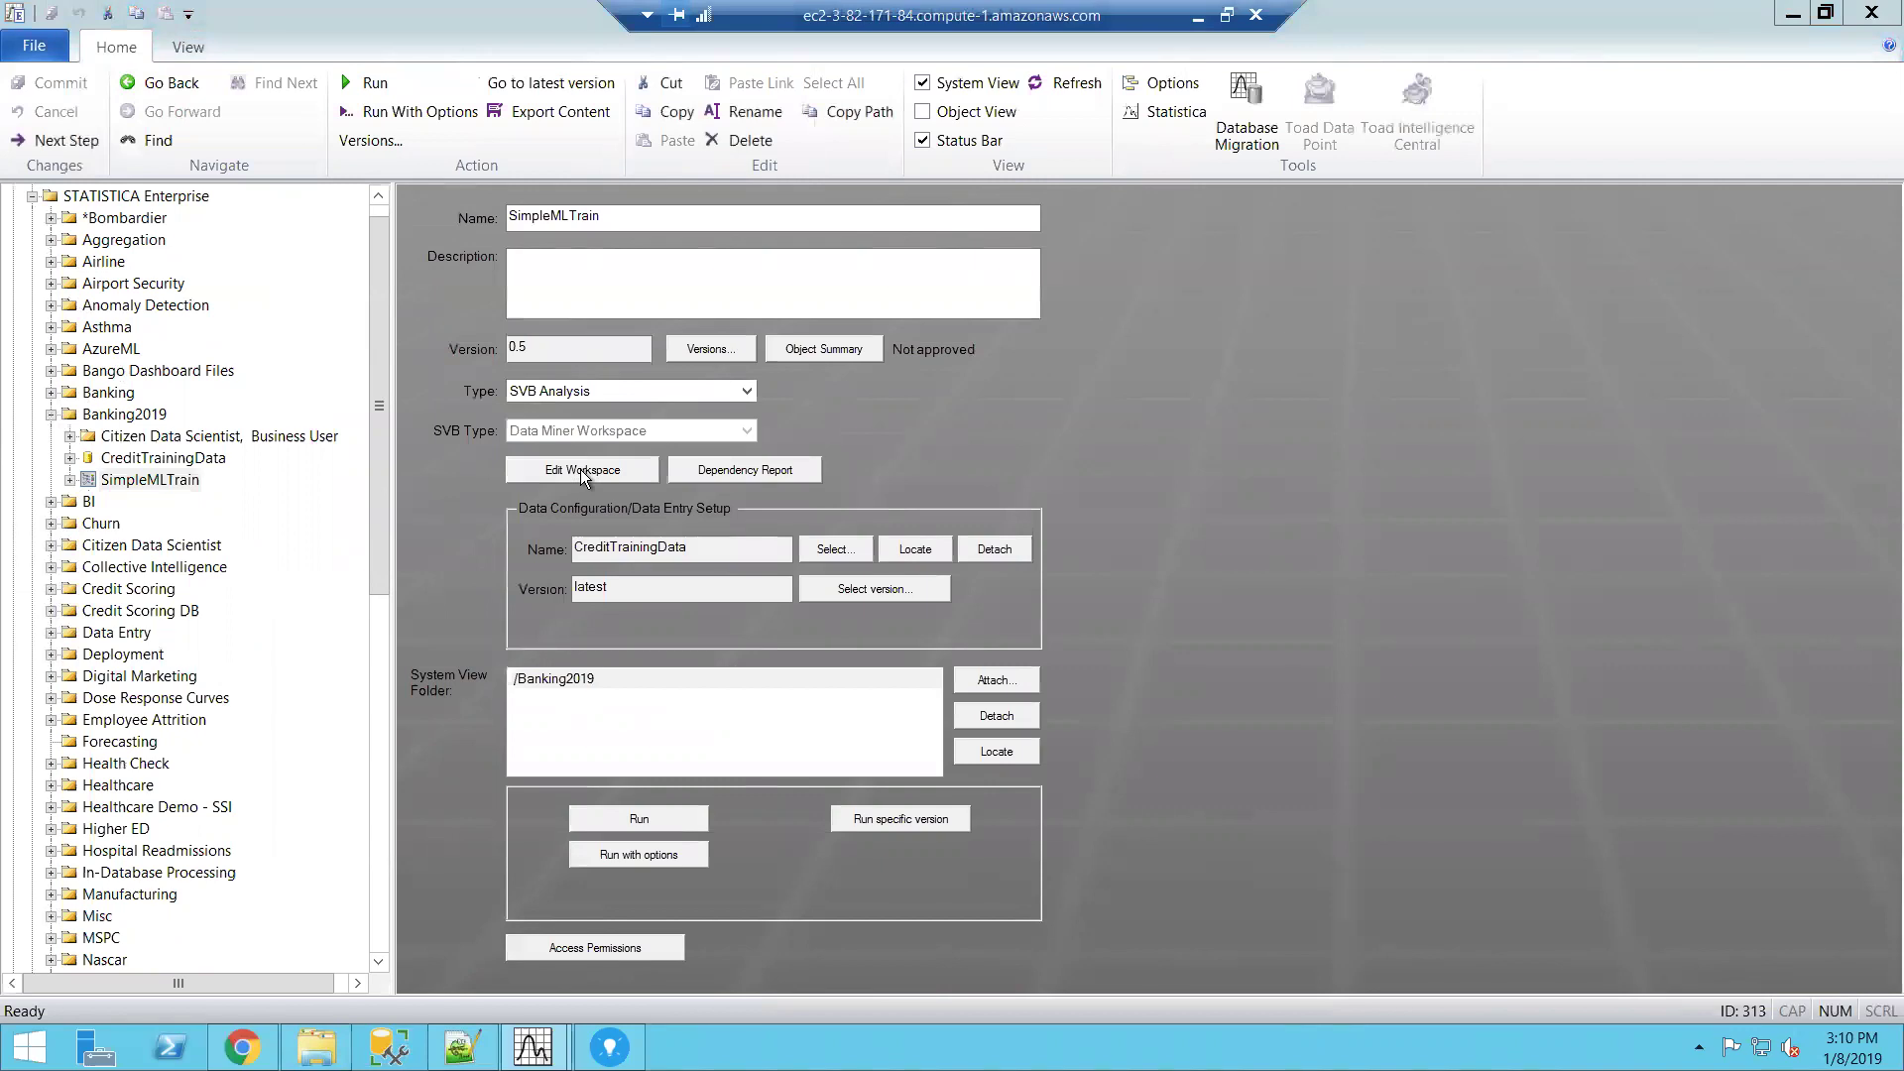
{"action": "mouse_move", "coordinate": [532, 1047]}
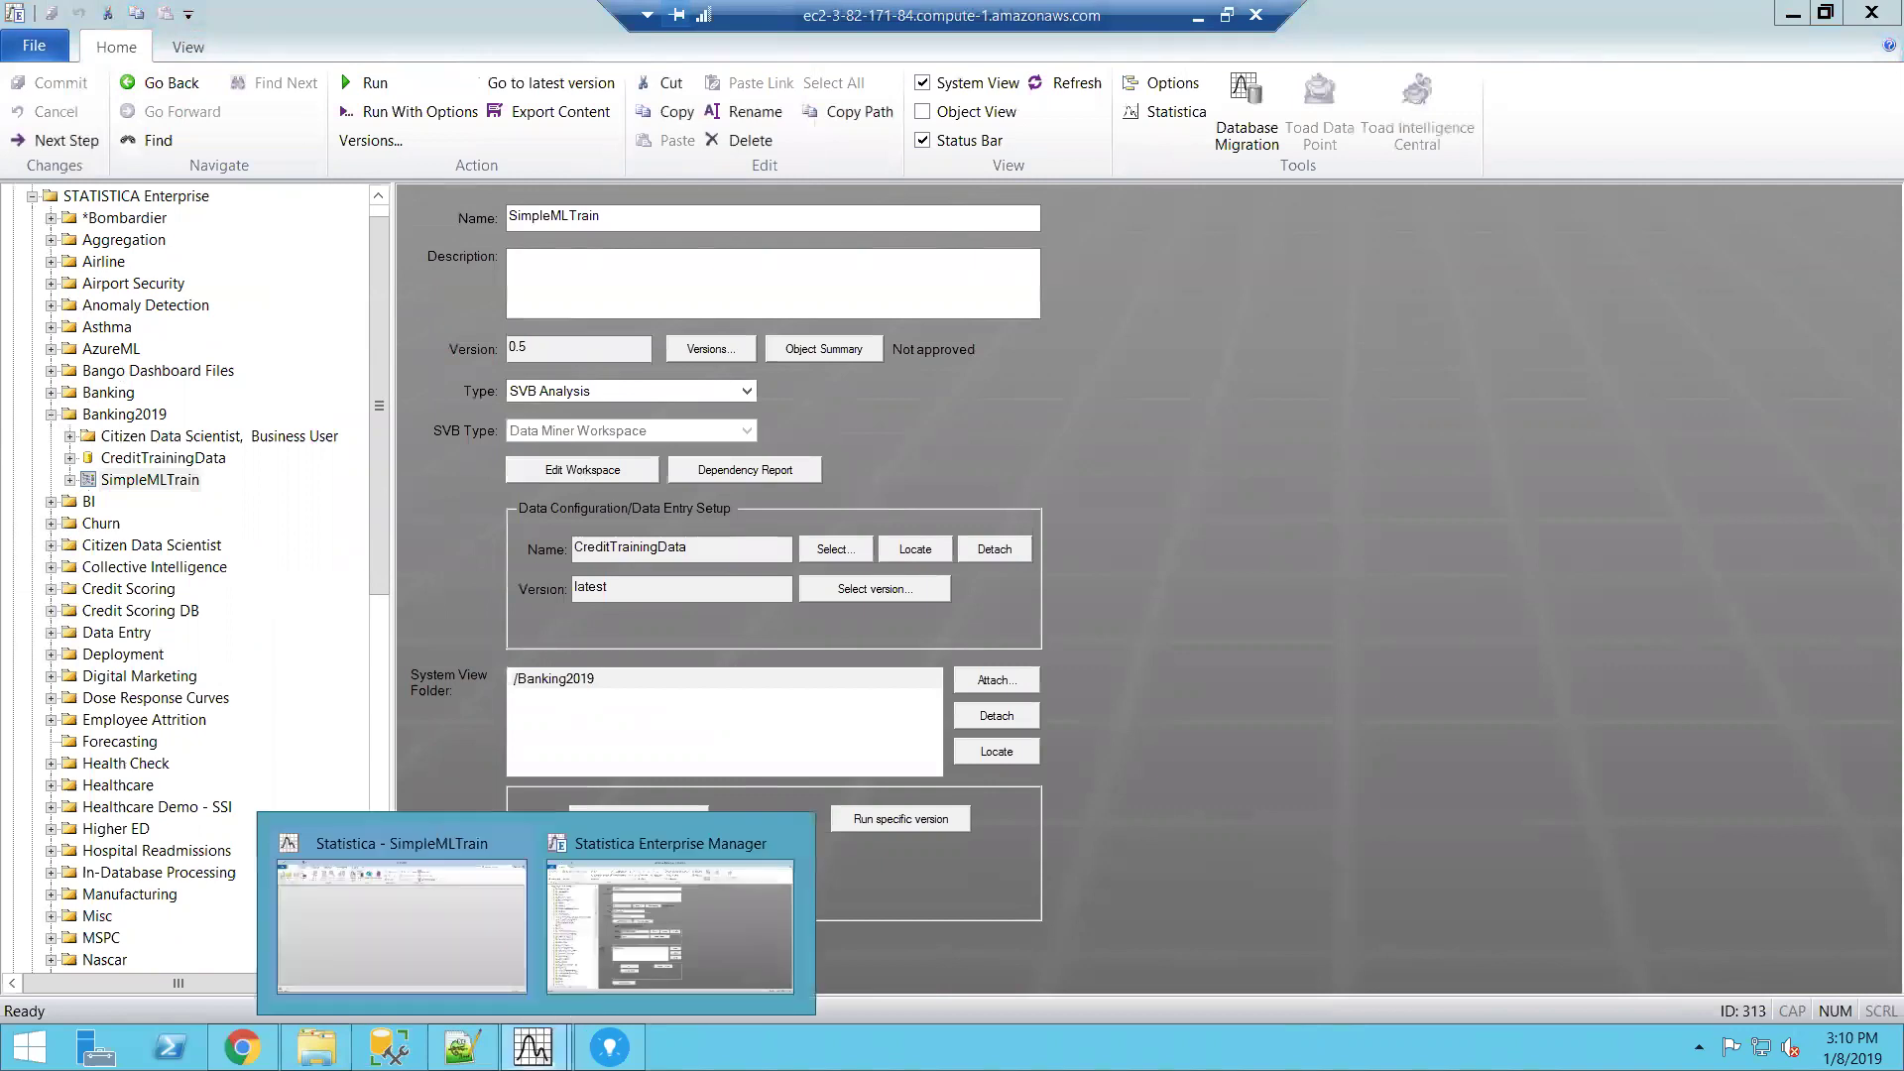
{"action": "left_click", "coordinate": [420, 946]}
{"action": "left_click_drag", "start_coordinate": [259, 283], "coordinate": [1569, 897]}
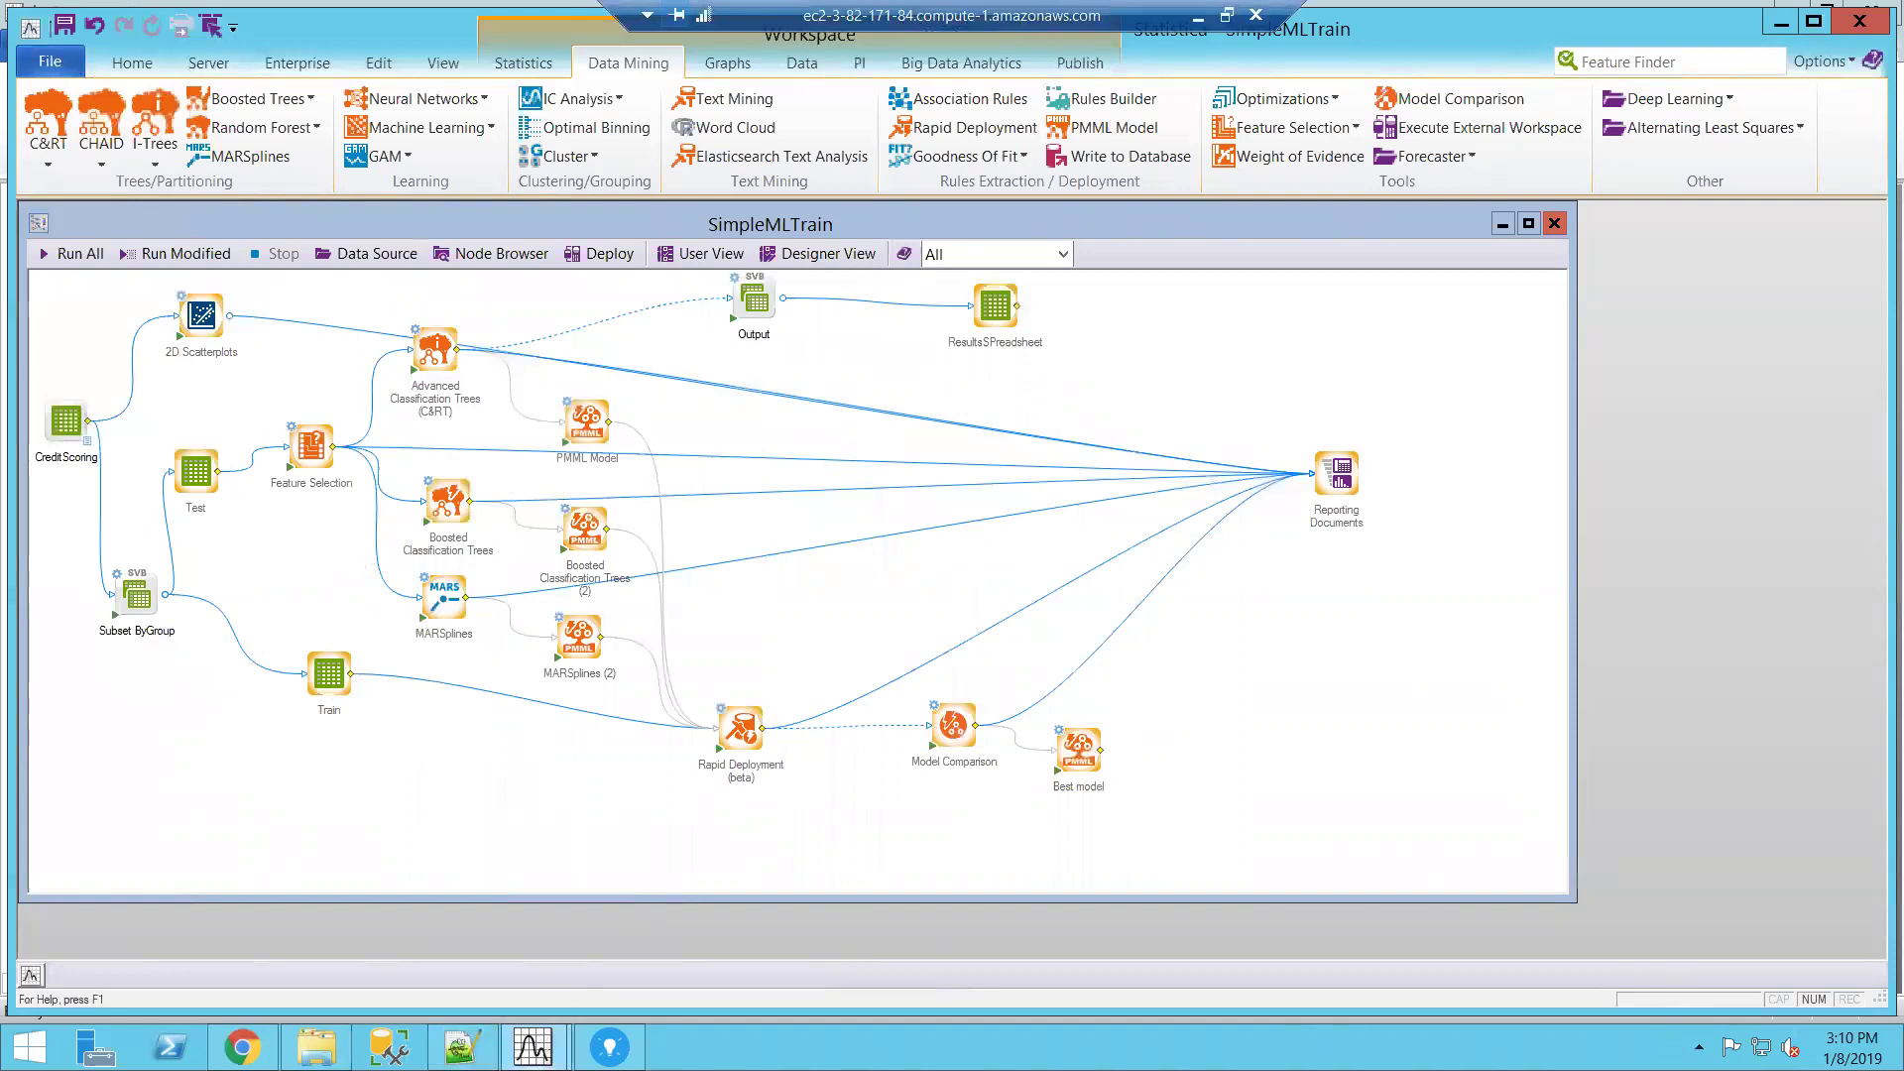
Switch back to Statistica Enterprise Manager and view SimpleMLTrain's version history with wider User and Date columns.
{"action": "mouse_move", "coordinate": [532, 1046]}
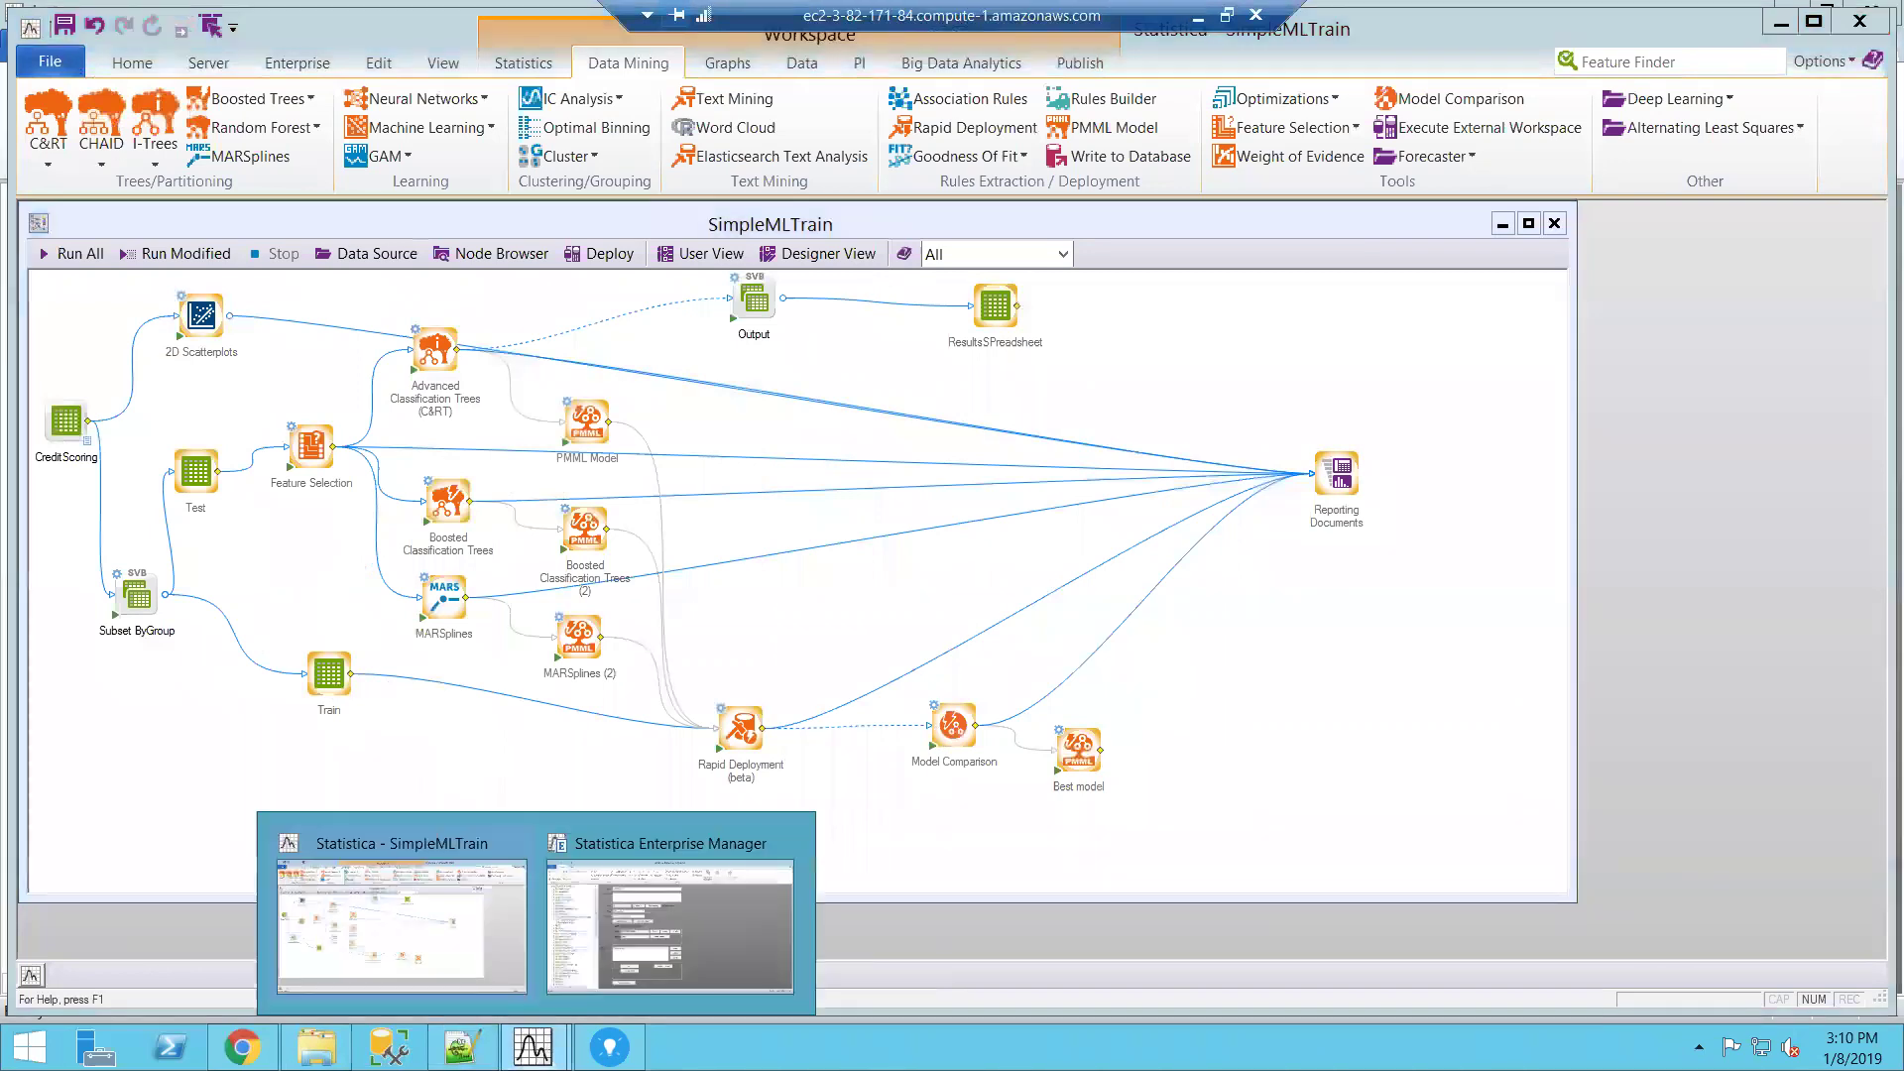
{"action": "left_click", "coordinate": [741, 954]}
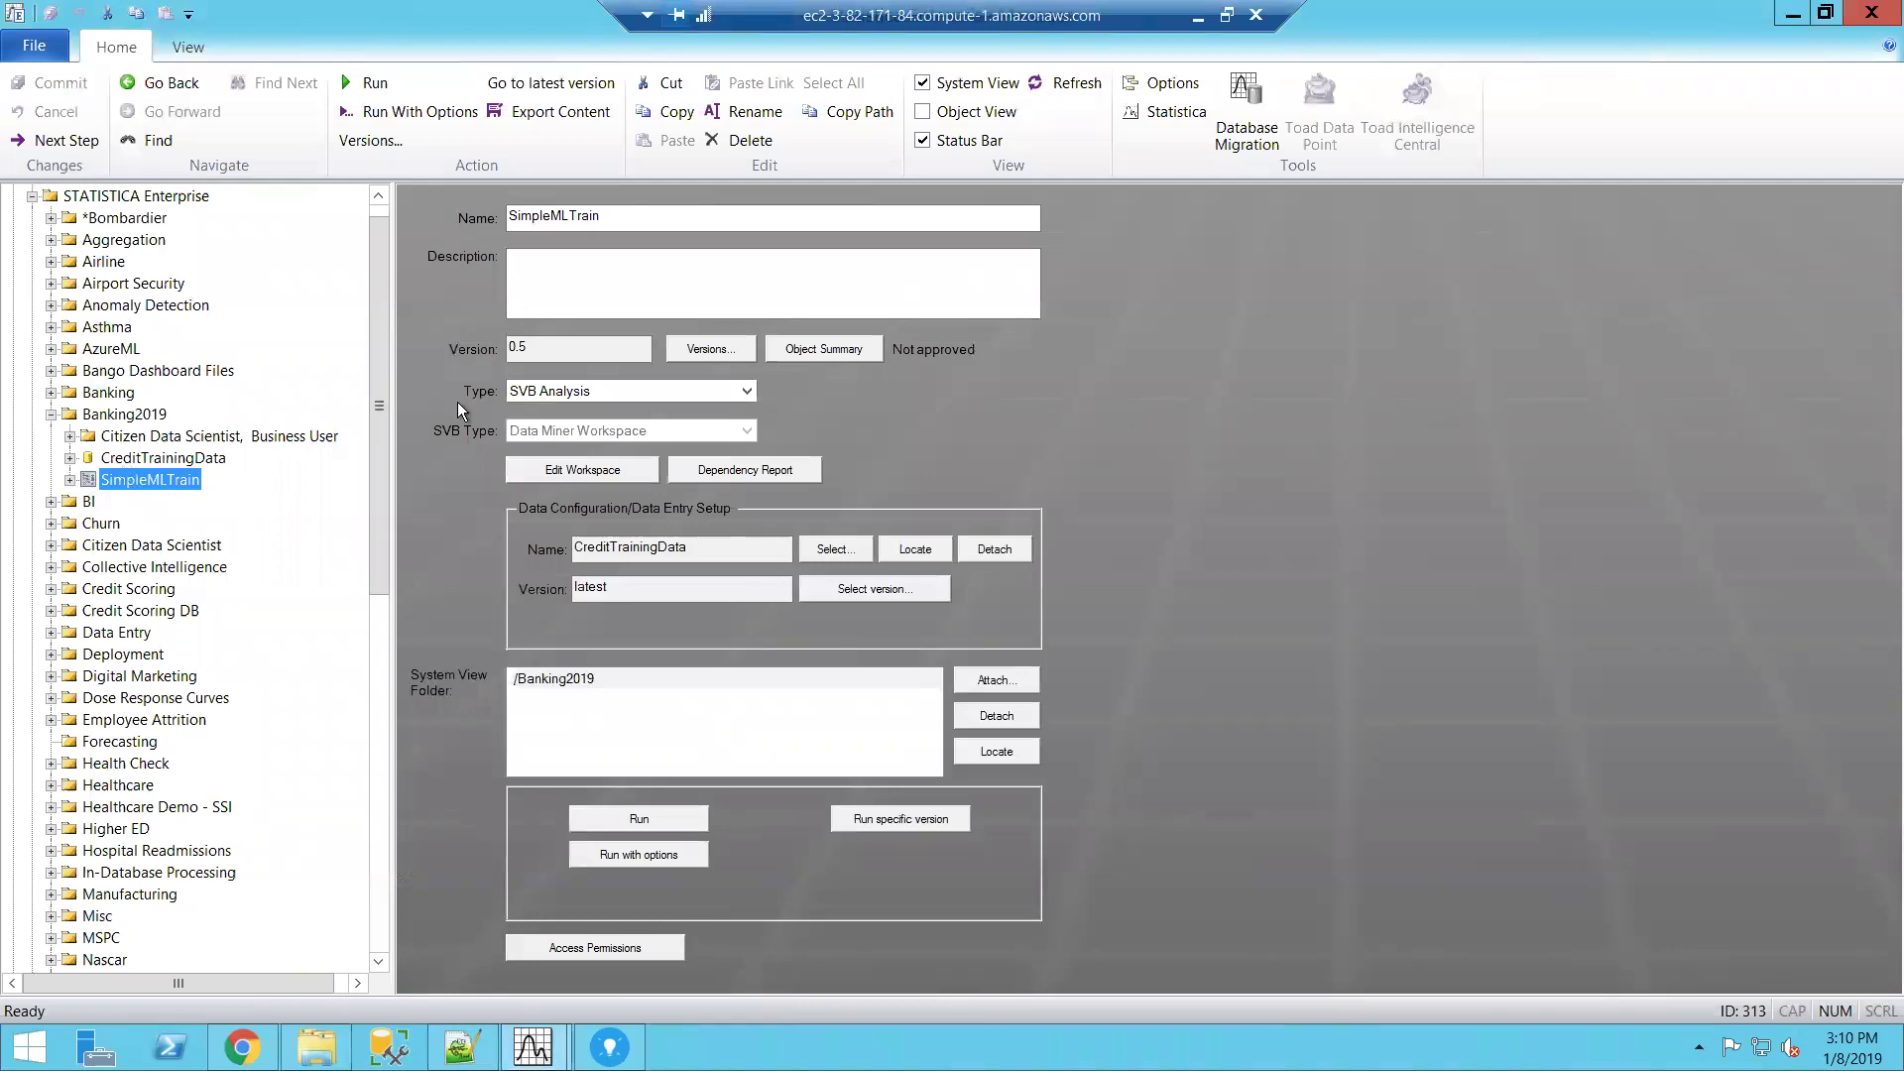
{"action": "left_click", "coordinate": [705, 344]}
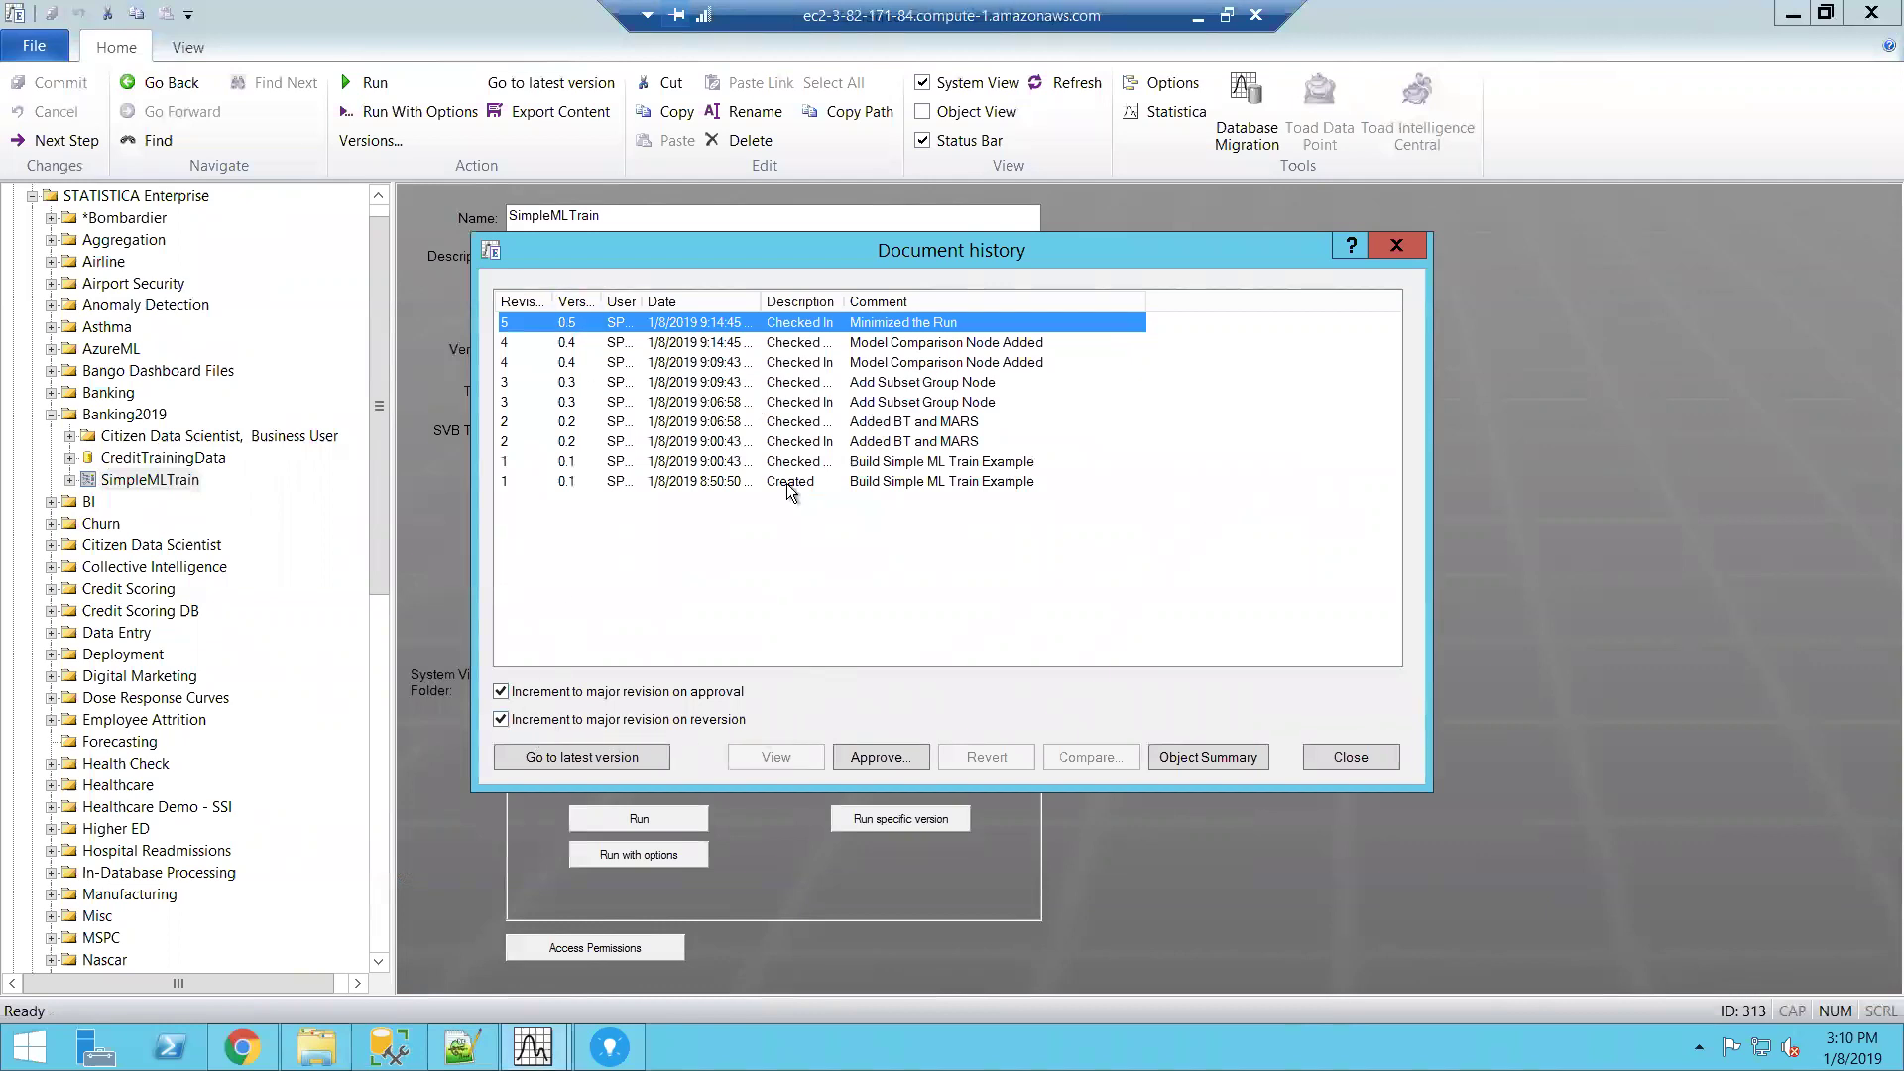
{"action": "left_click_drag", "start_coordinate": [640, 302], "coordinate": [780, 303]}
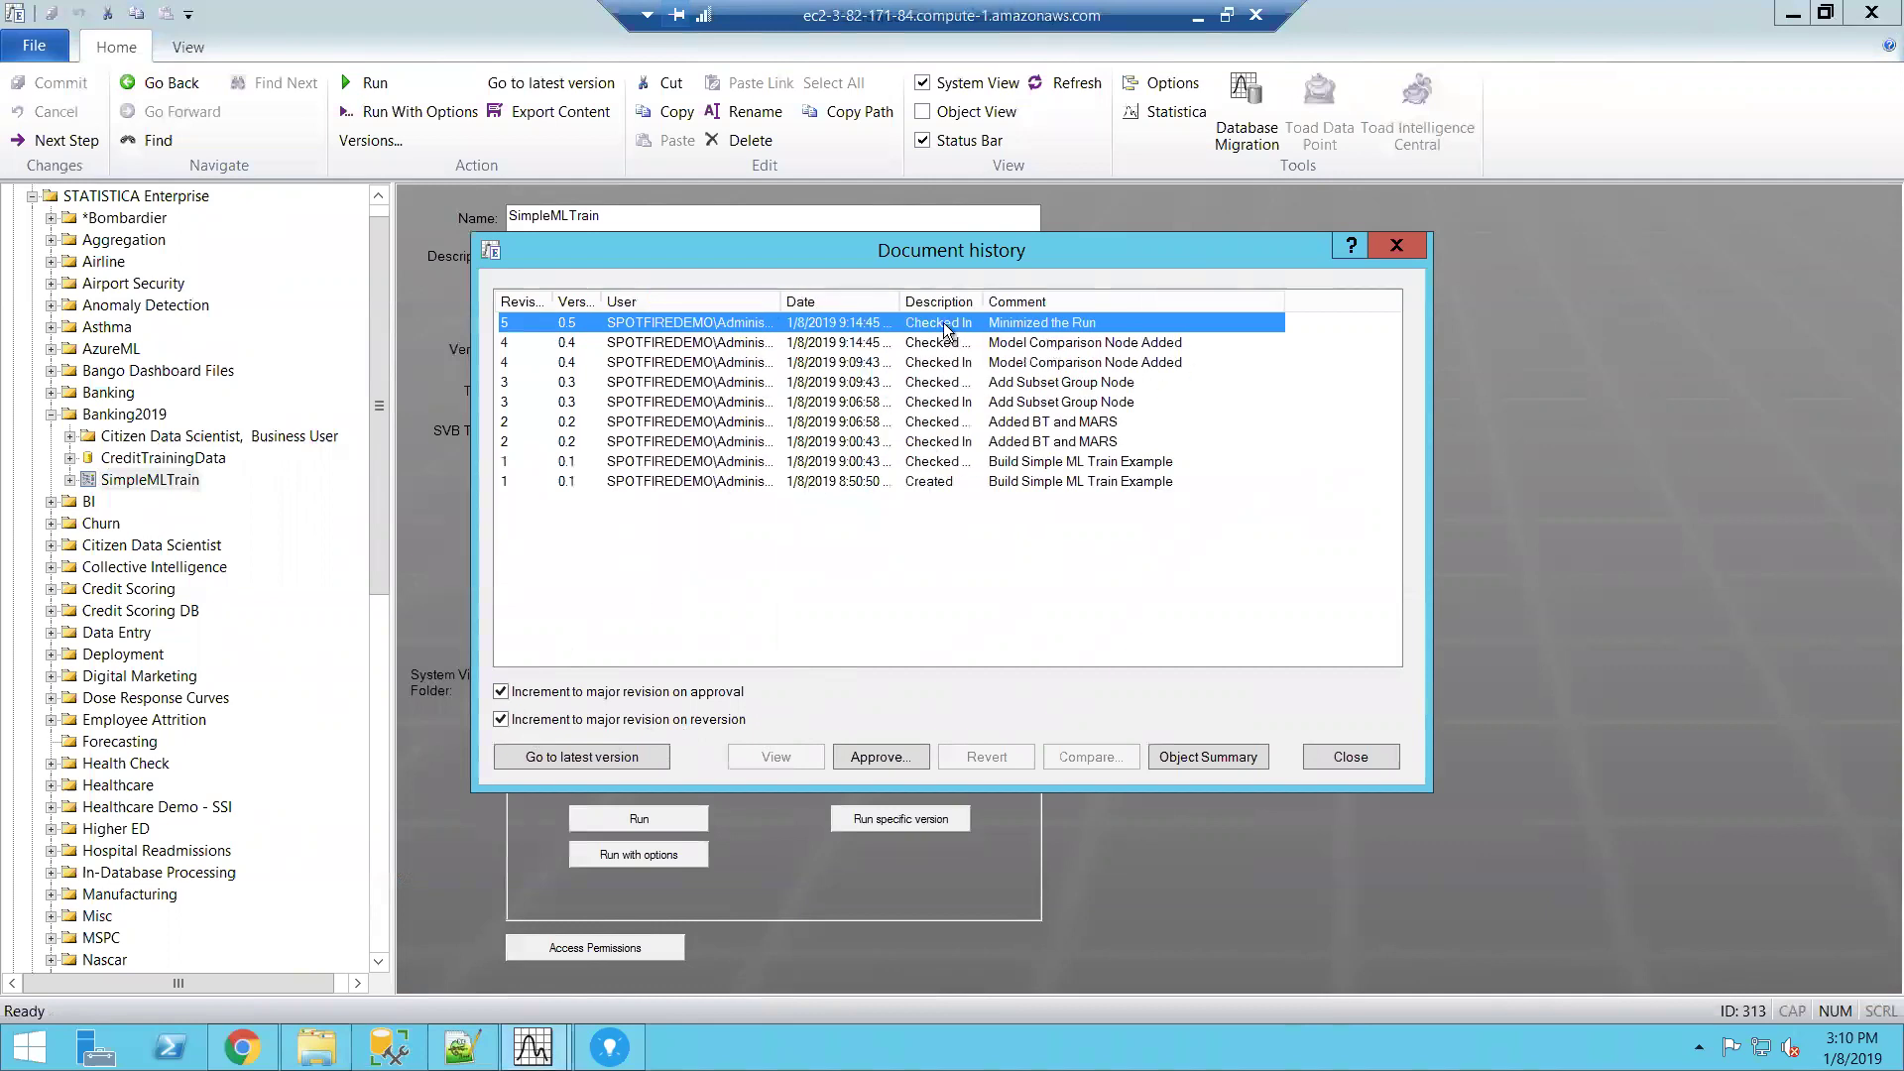
{"action": "left_click_drag", "start_coordinate": [893, 301], "coordinate": [935, 302]}
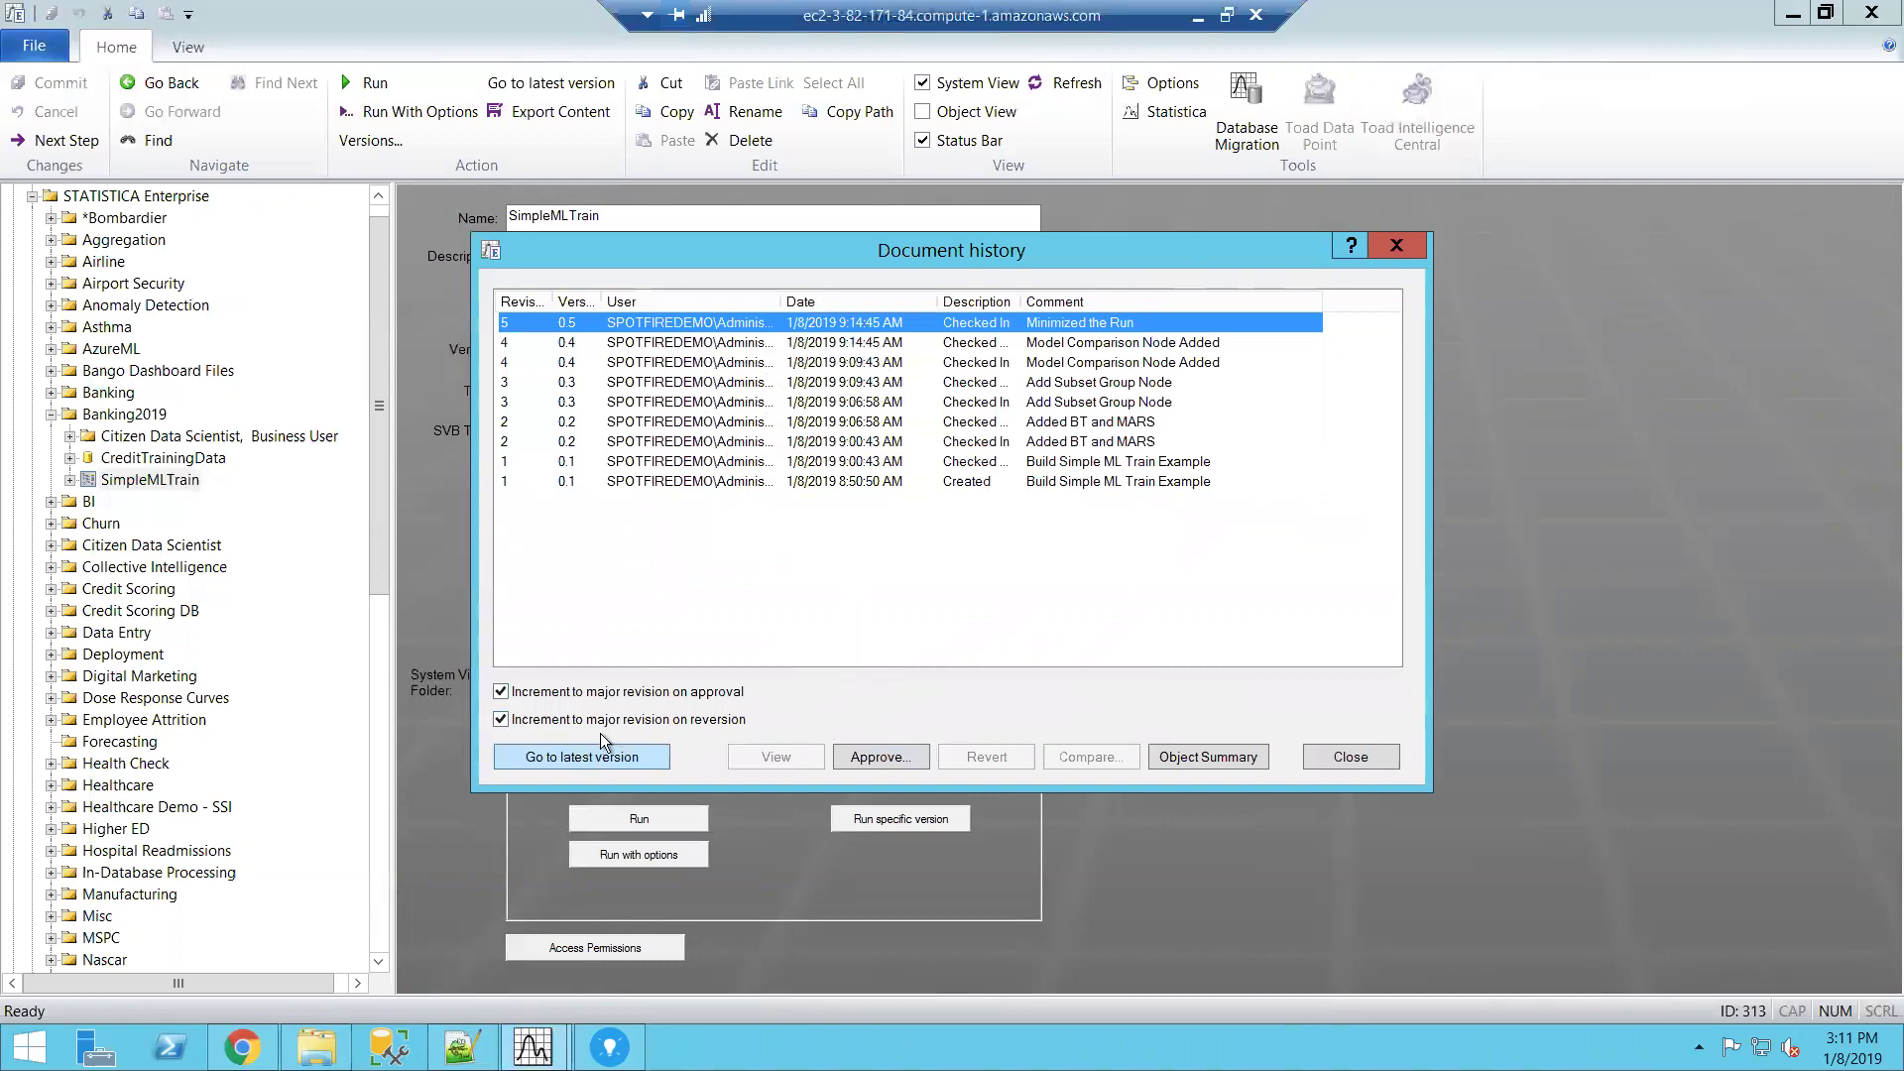
Inspect the approval sign-in for SimpleMLTrain version 0.5, cancel it and close the document history.
{"action": "left_click", "coordinate": [674, 349]}
{"action": "left_click", "coordinate": [668, 365]}
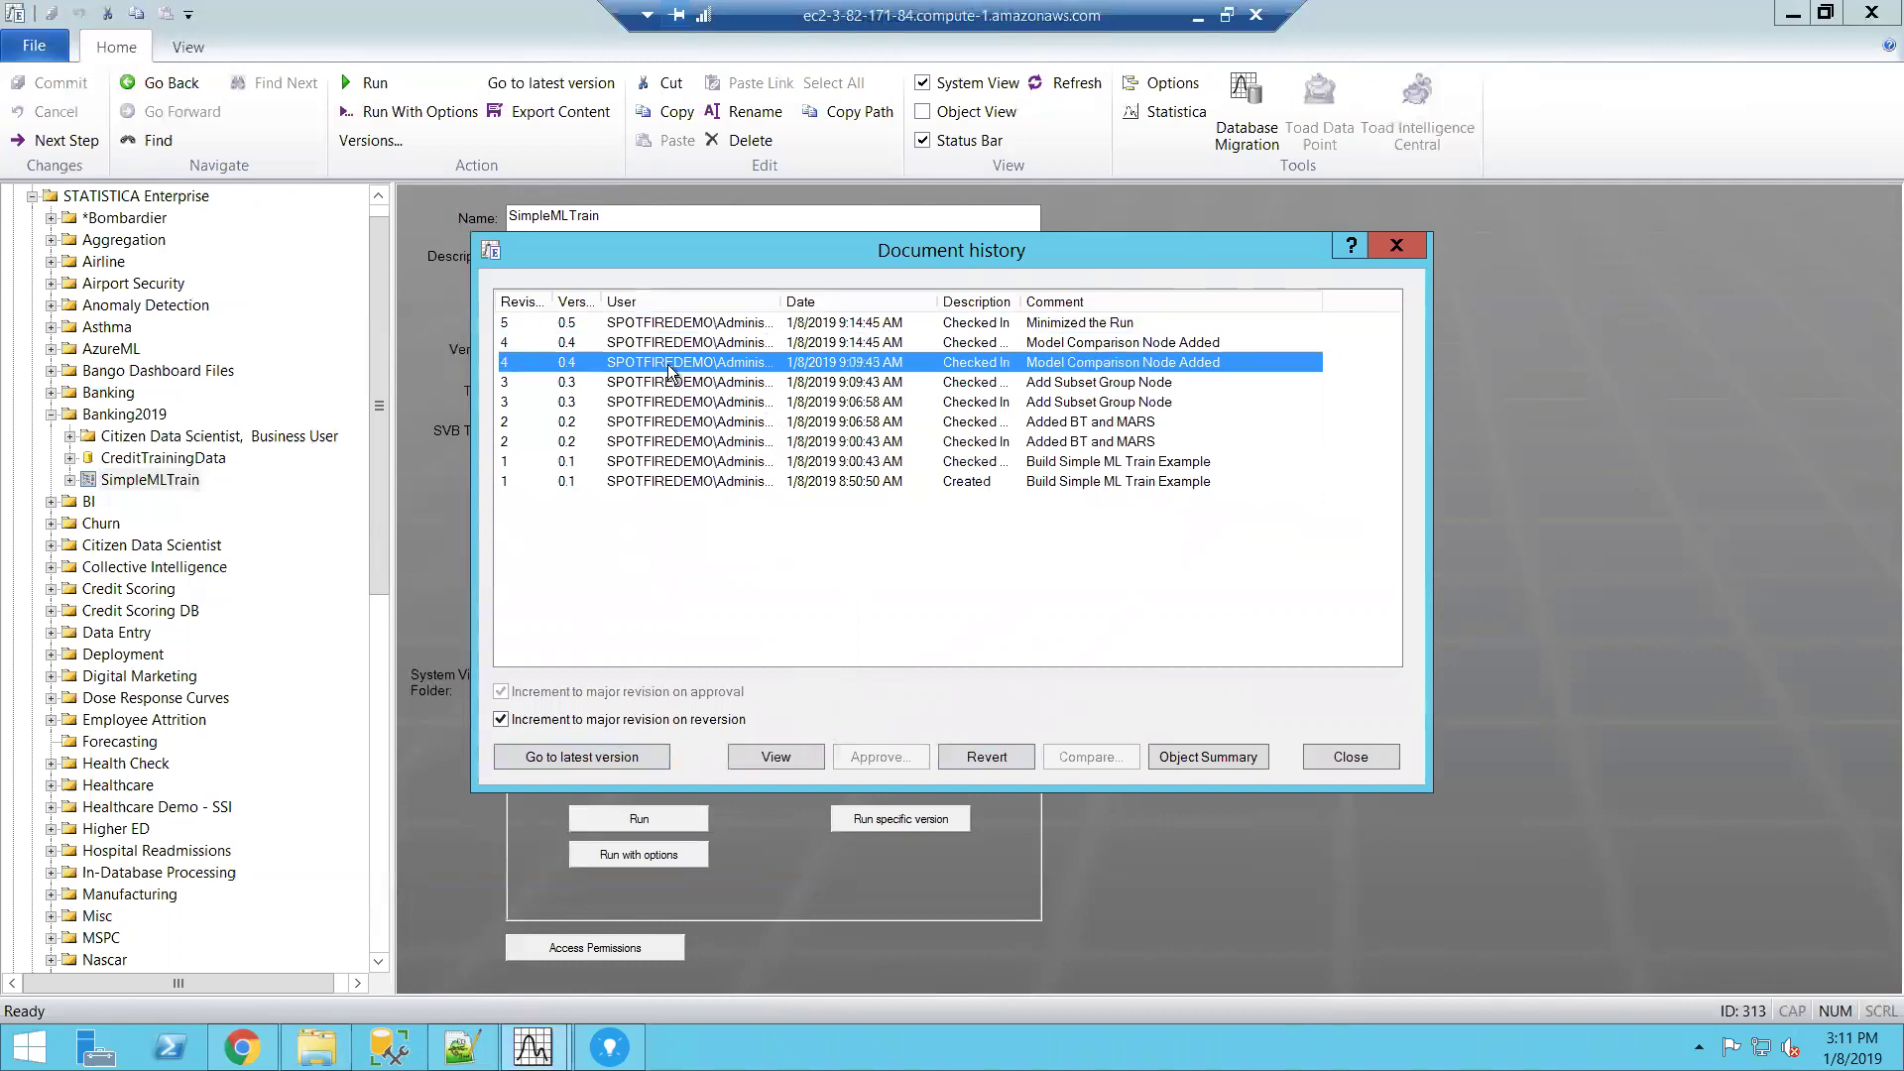
{"action": "left_click", "coordinate": [677, 322]}
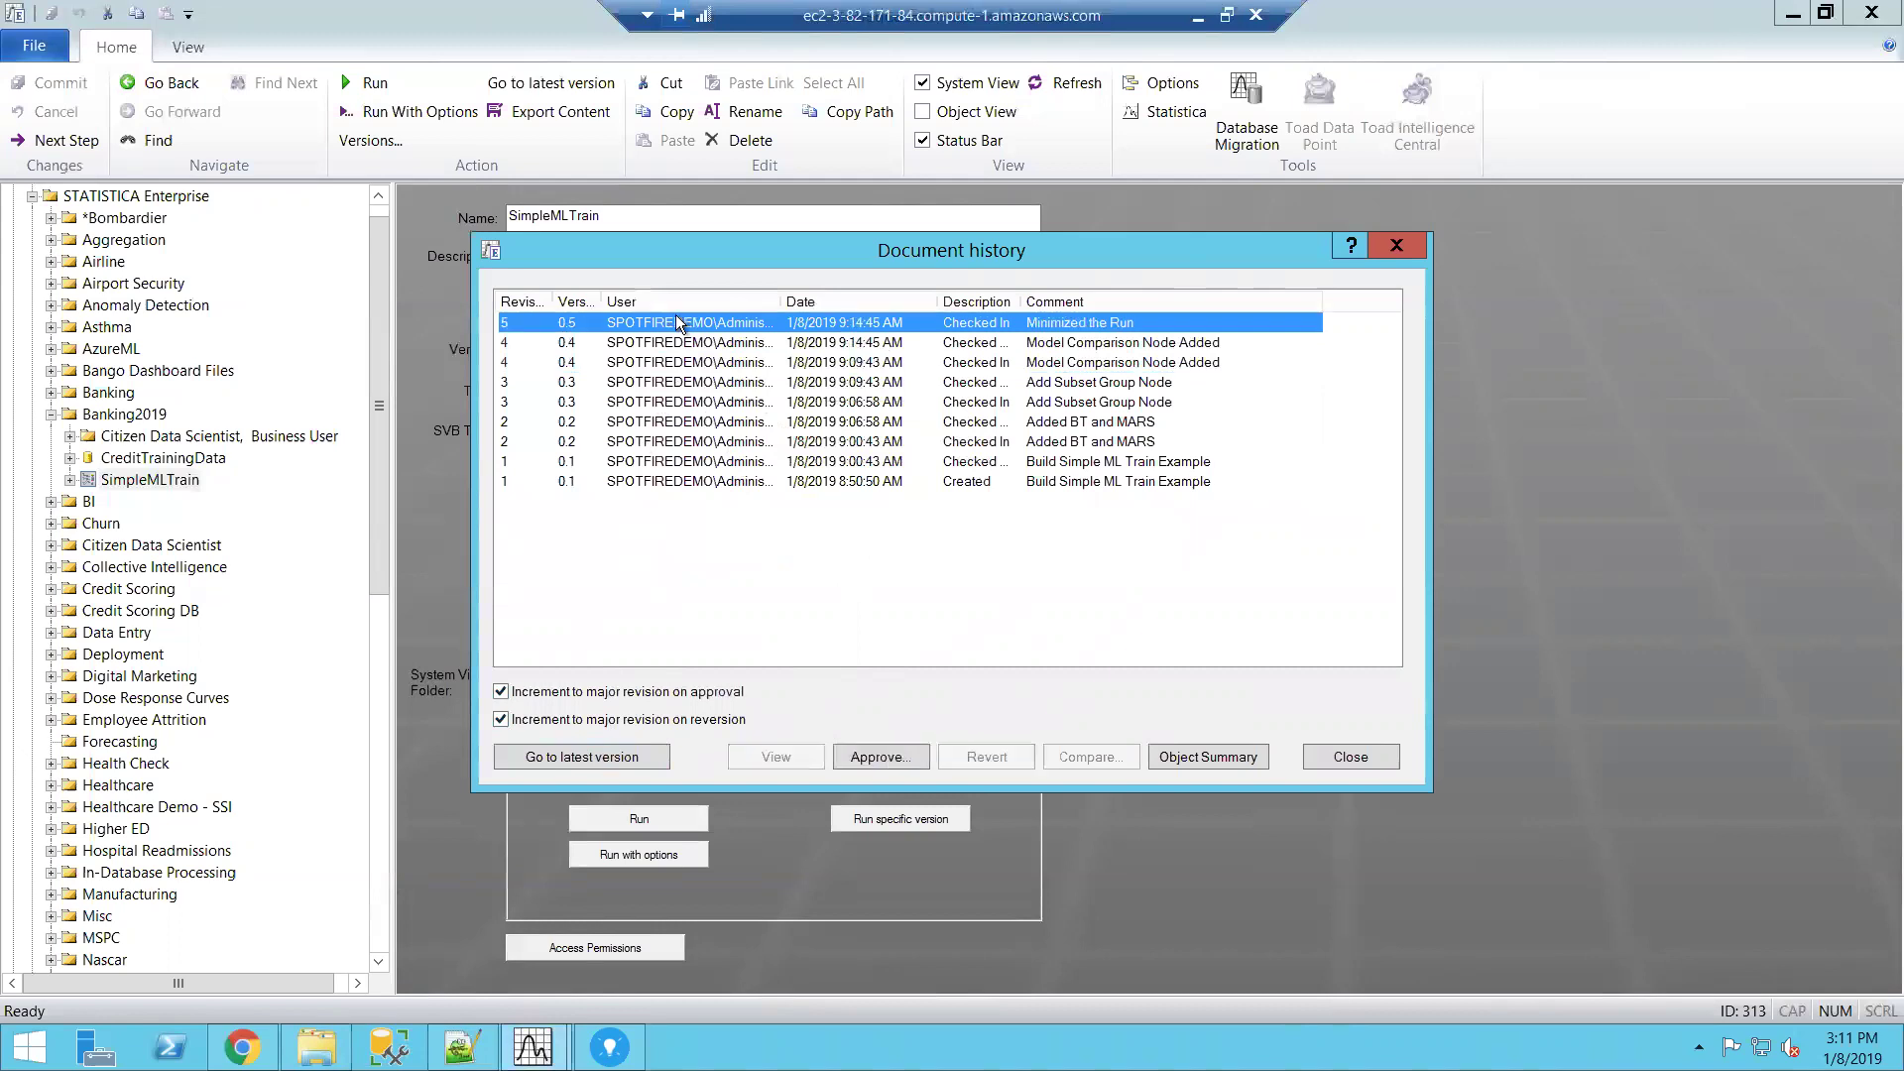
{"action": "left_click", "coordinate": [872, 753]}
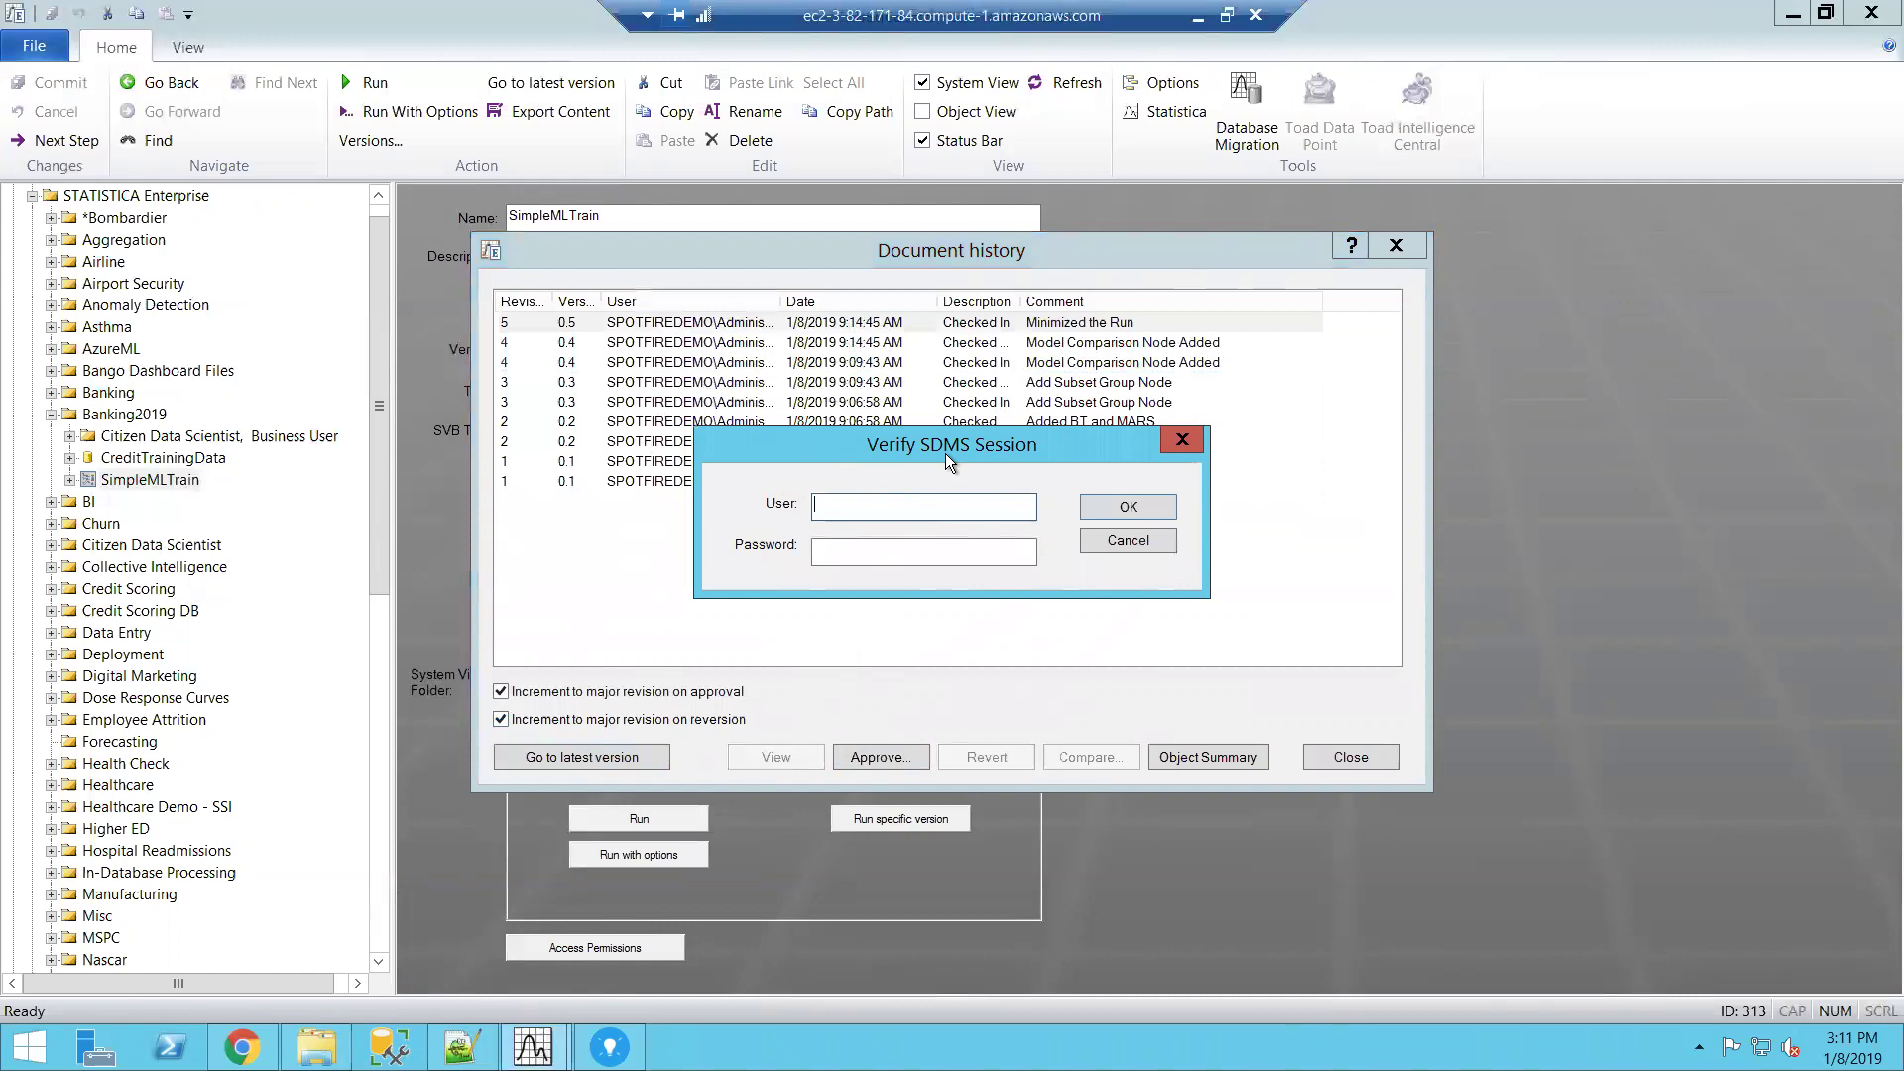
{"action": "left_click", "coordinate": [1121, 541]}
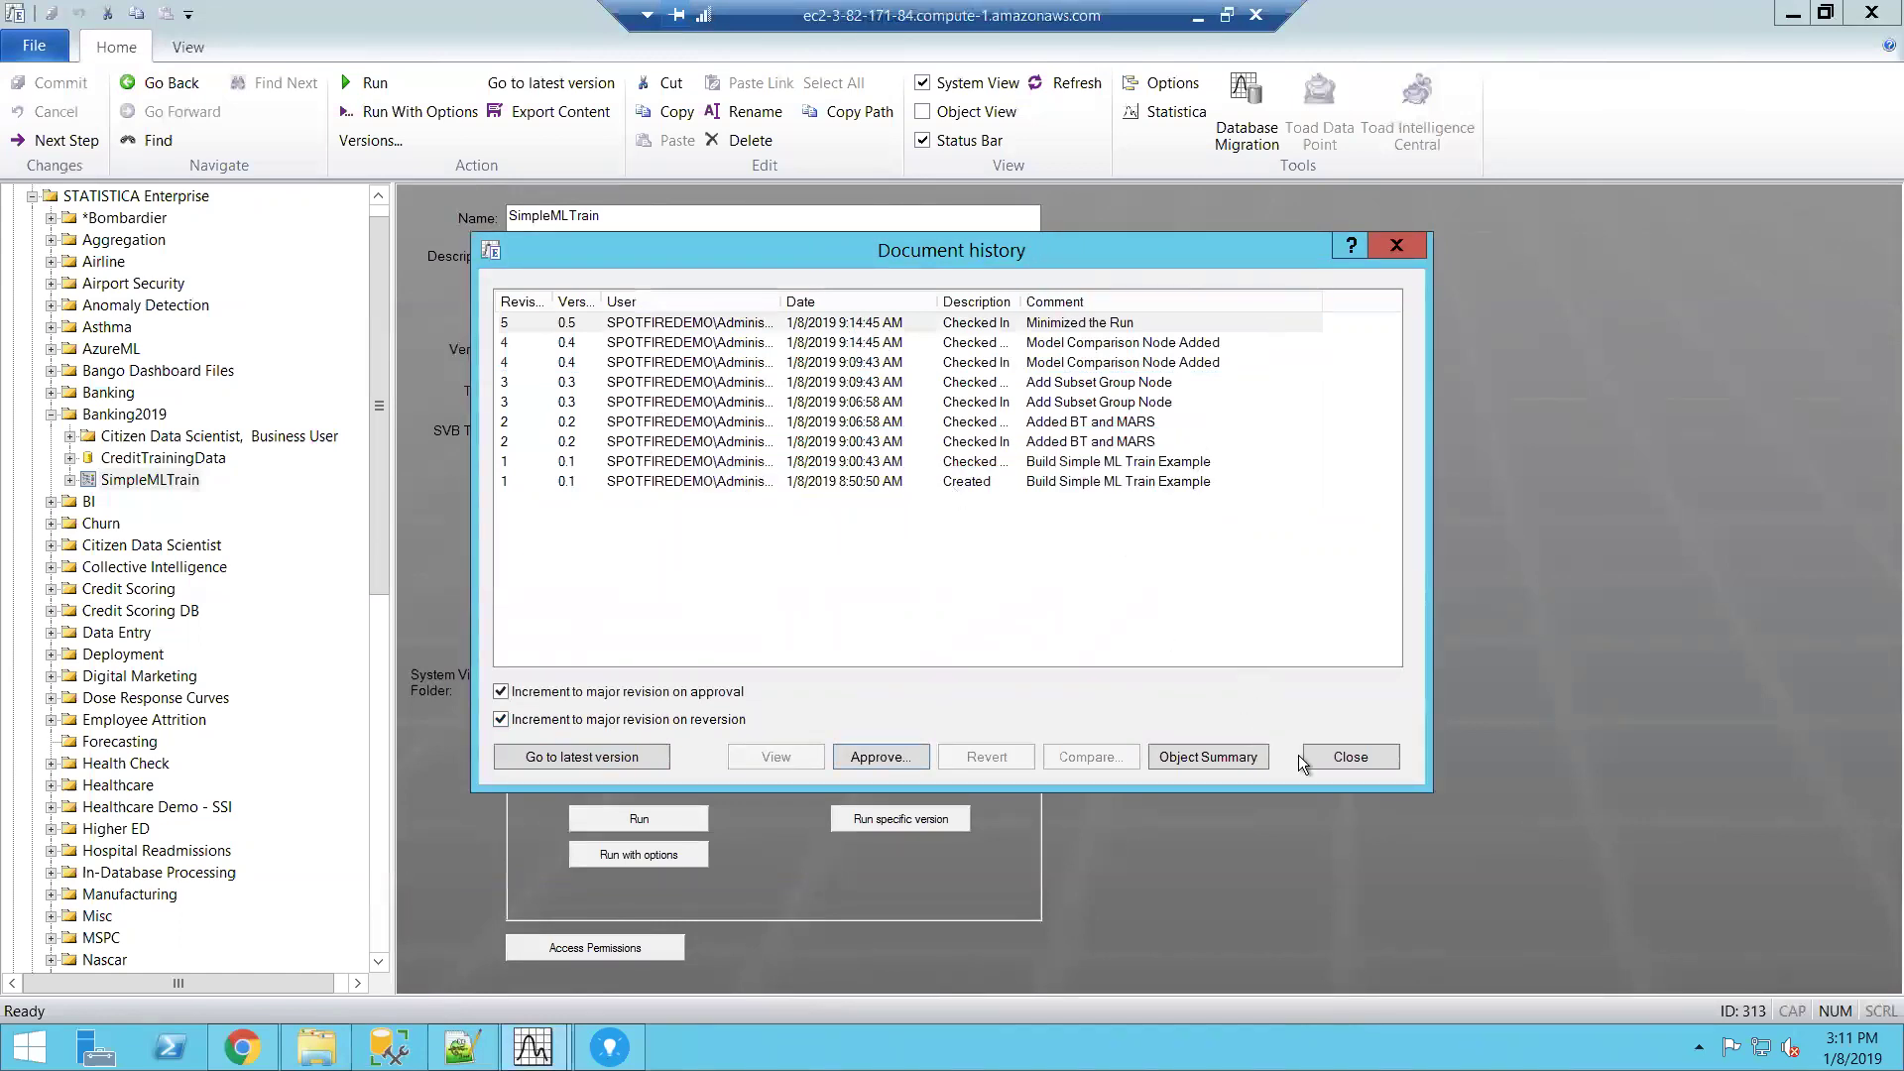
{"action": "left_click", "coordinate": [1351, 758]}
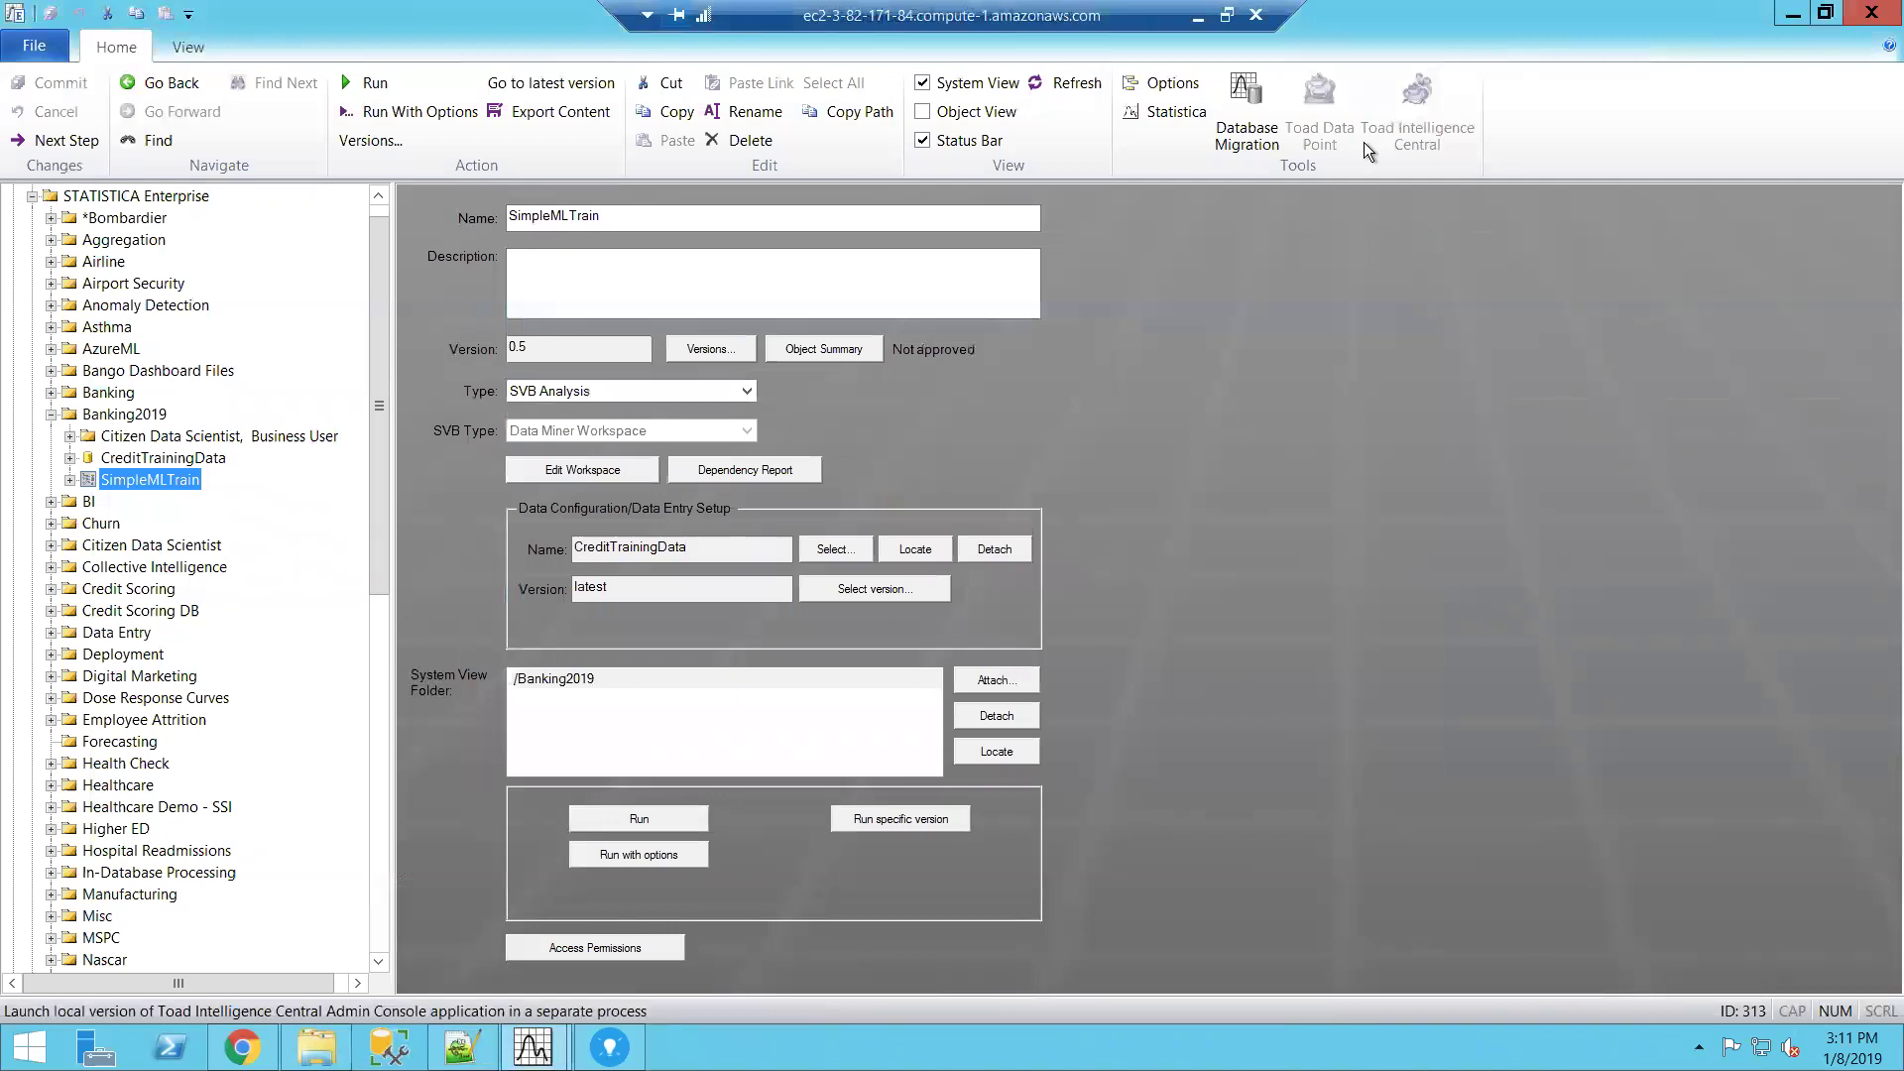
Open an enlarged Database Migration utility and connect SEWSS as the source and RiskModeling_Production as the destination database.
{"action": "left_click", "coordinate": [1243, 105]}
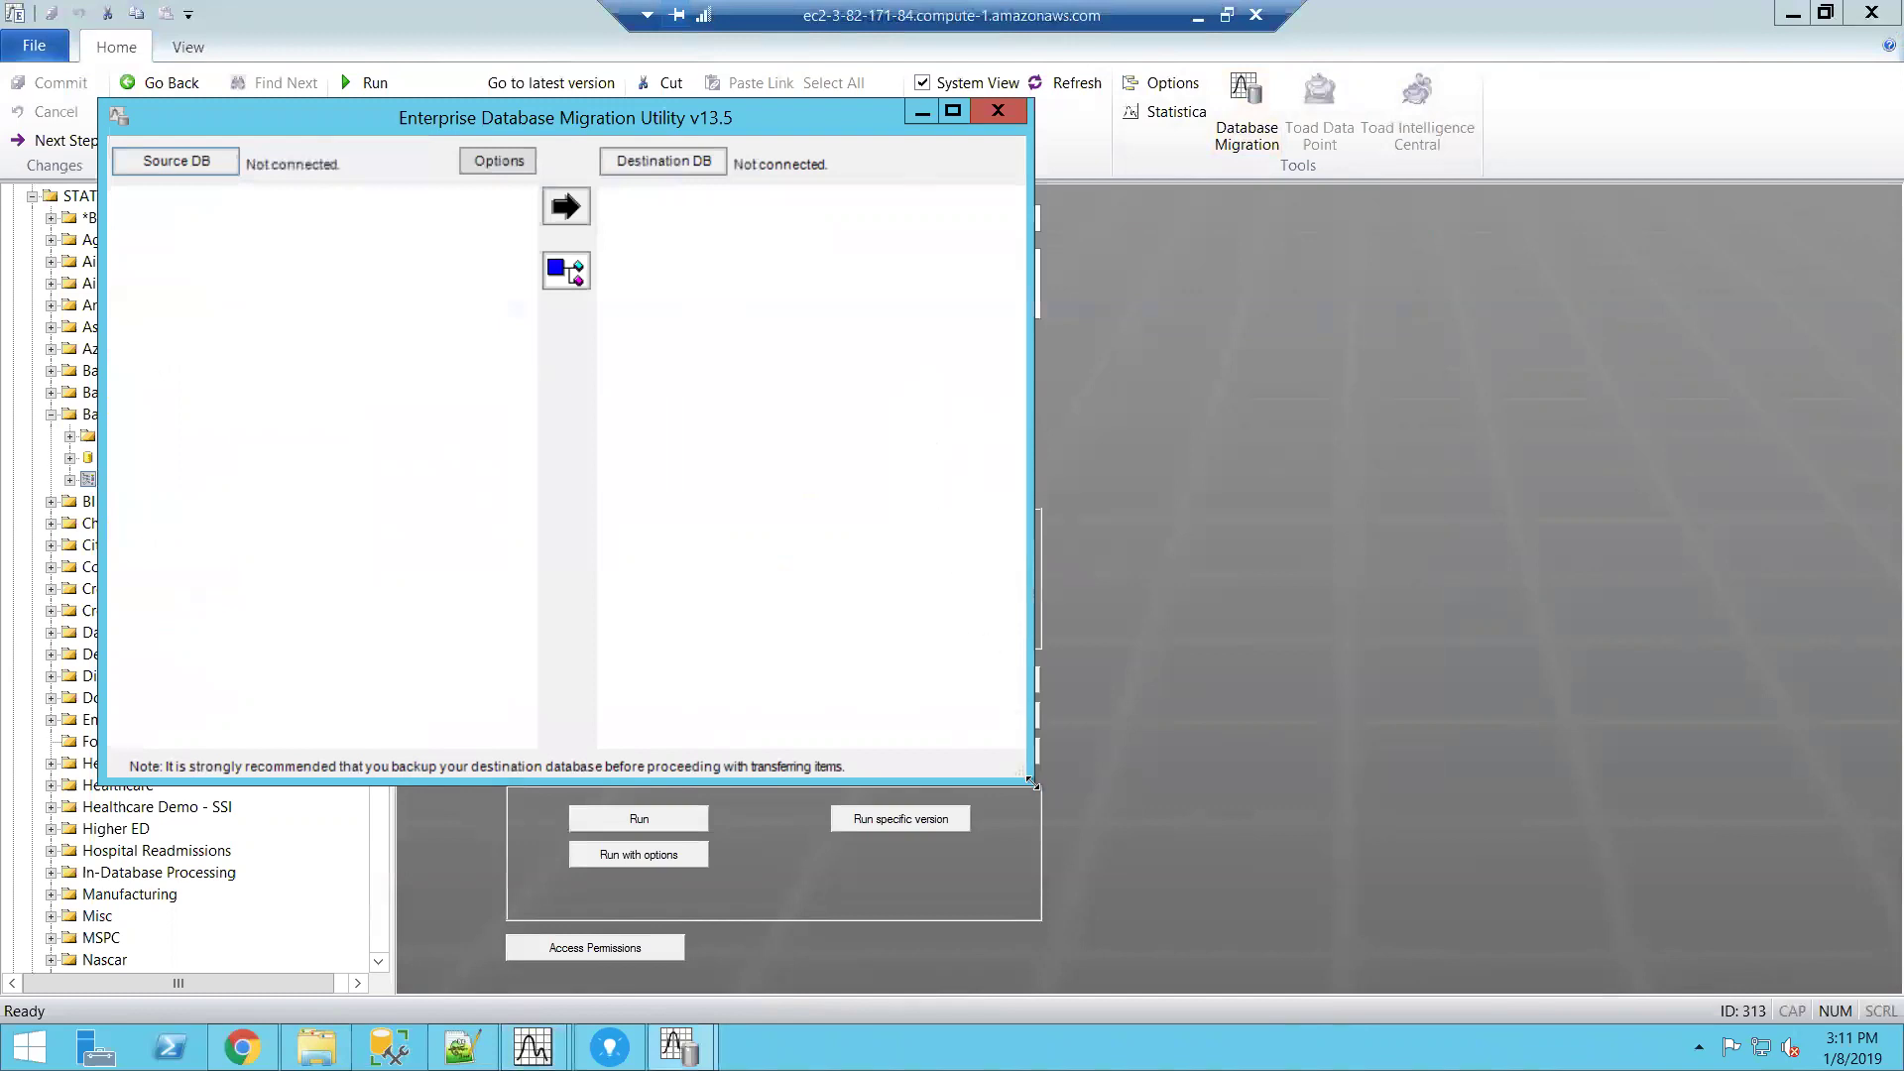
{"action": "left_click_drag", "start_coordinate": [1201, 857], "coordinate": [1523, 966]}
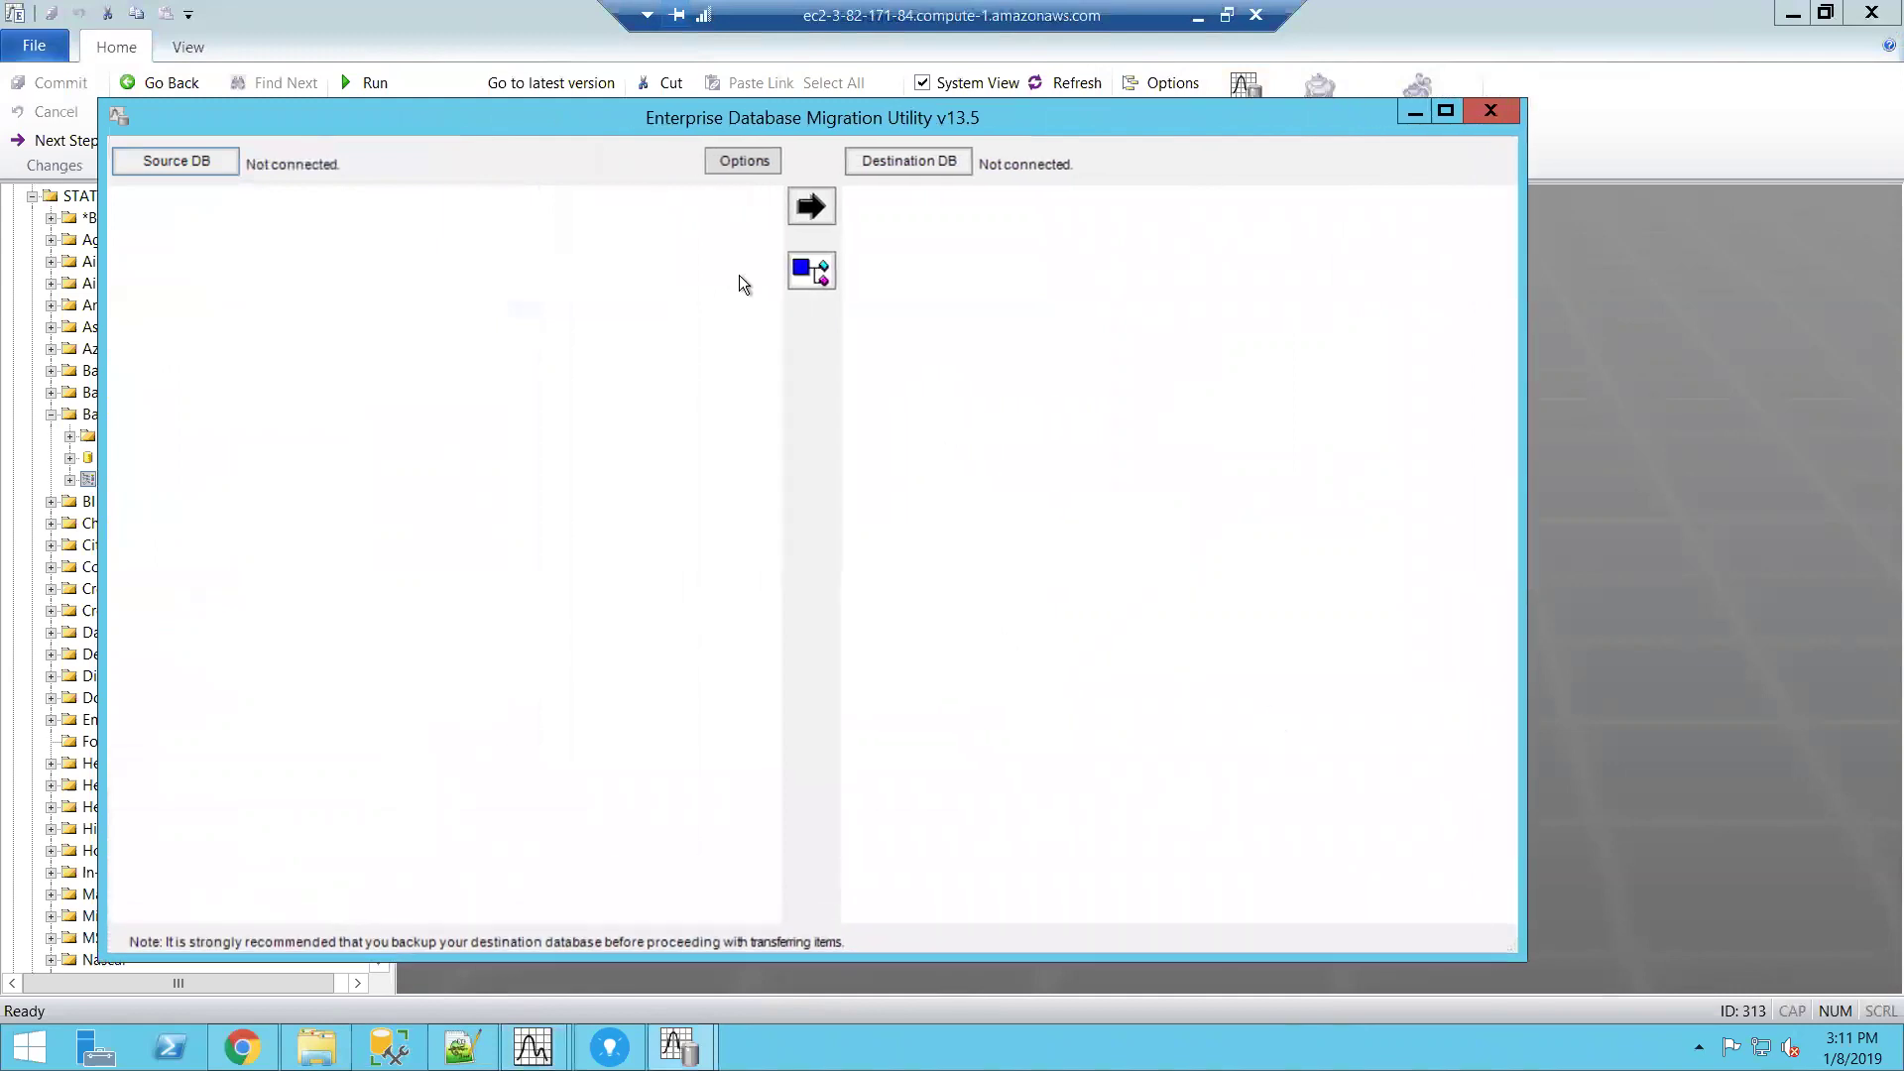
{"action": "left_click_drag", "start_coordinate": [563, 127], "coordinate": [719, 140]}
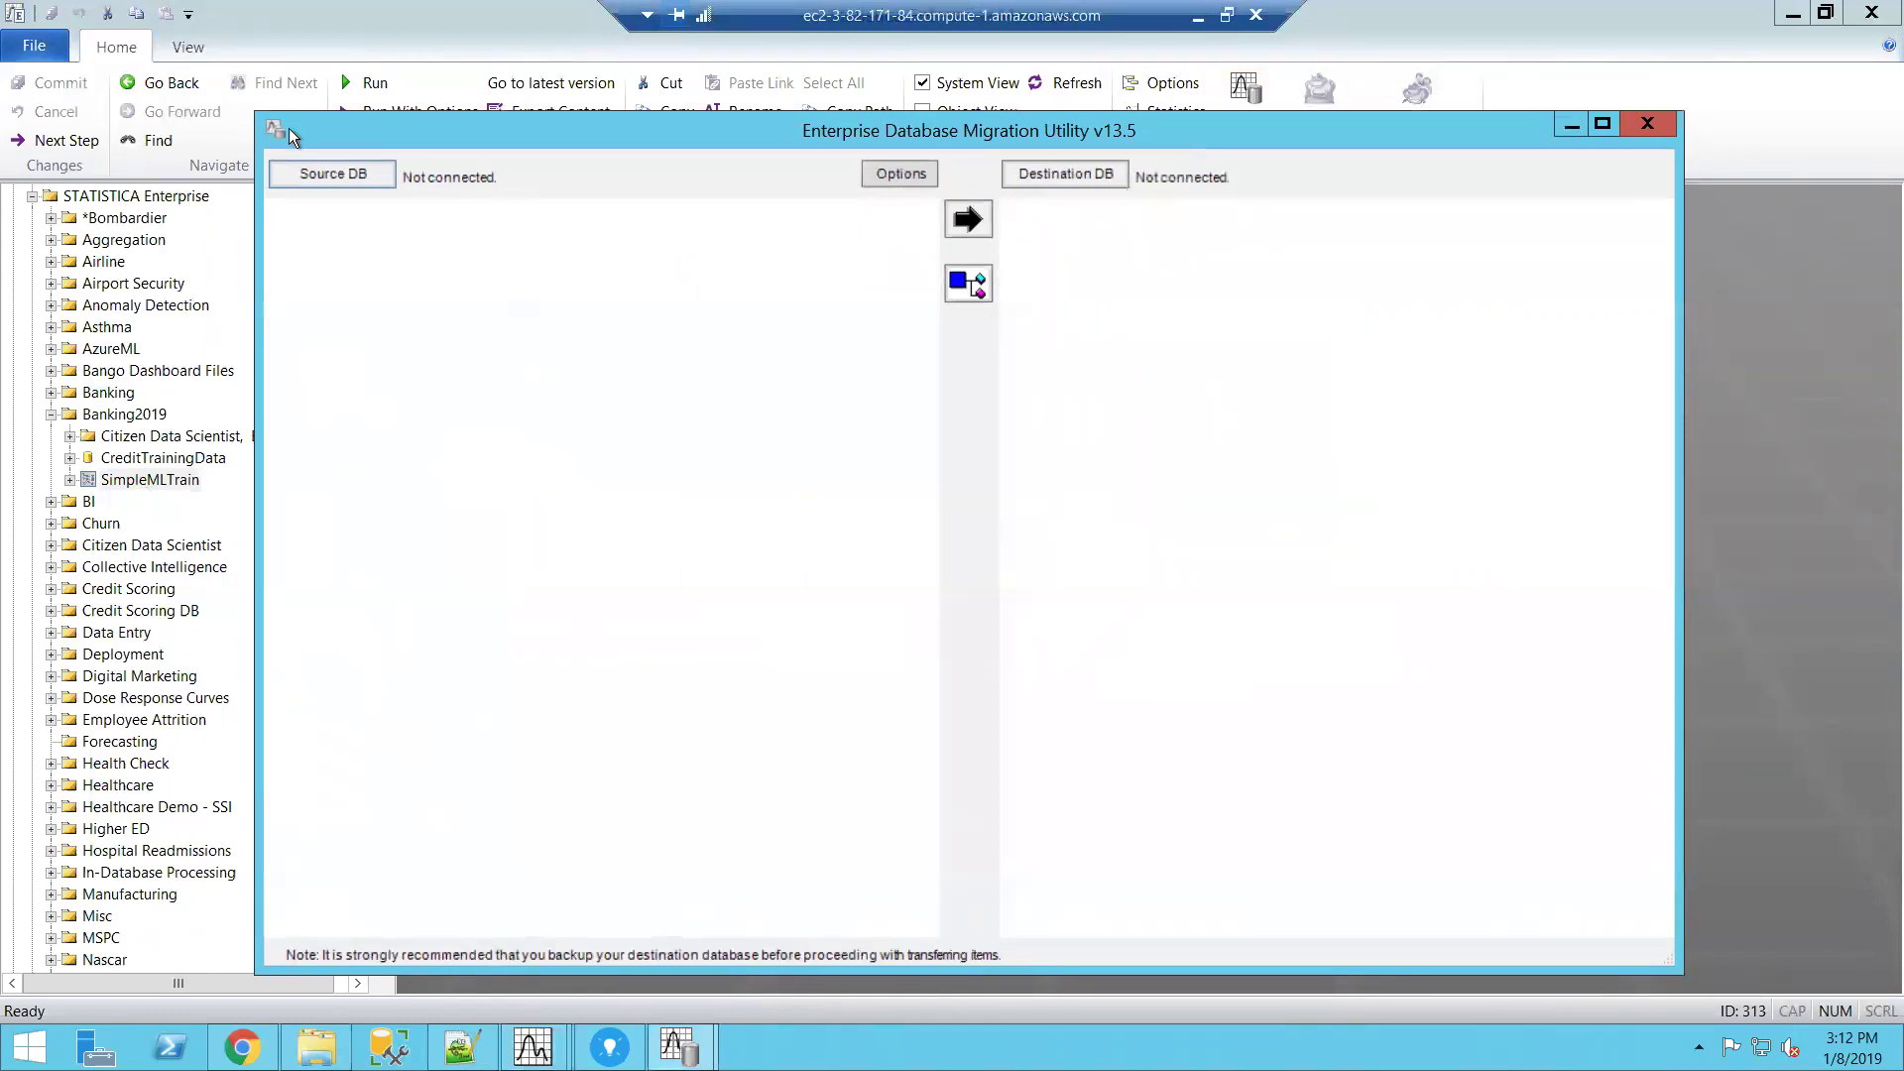
{"action": "left_click", "coordinate": [338, 180]}
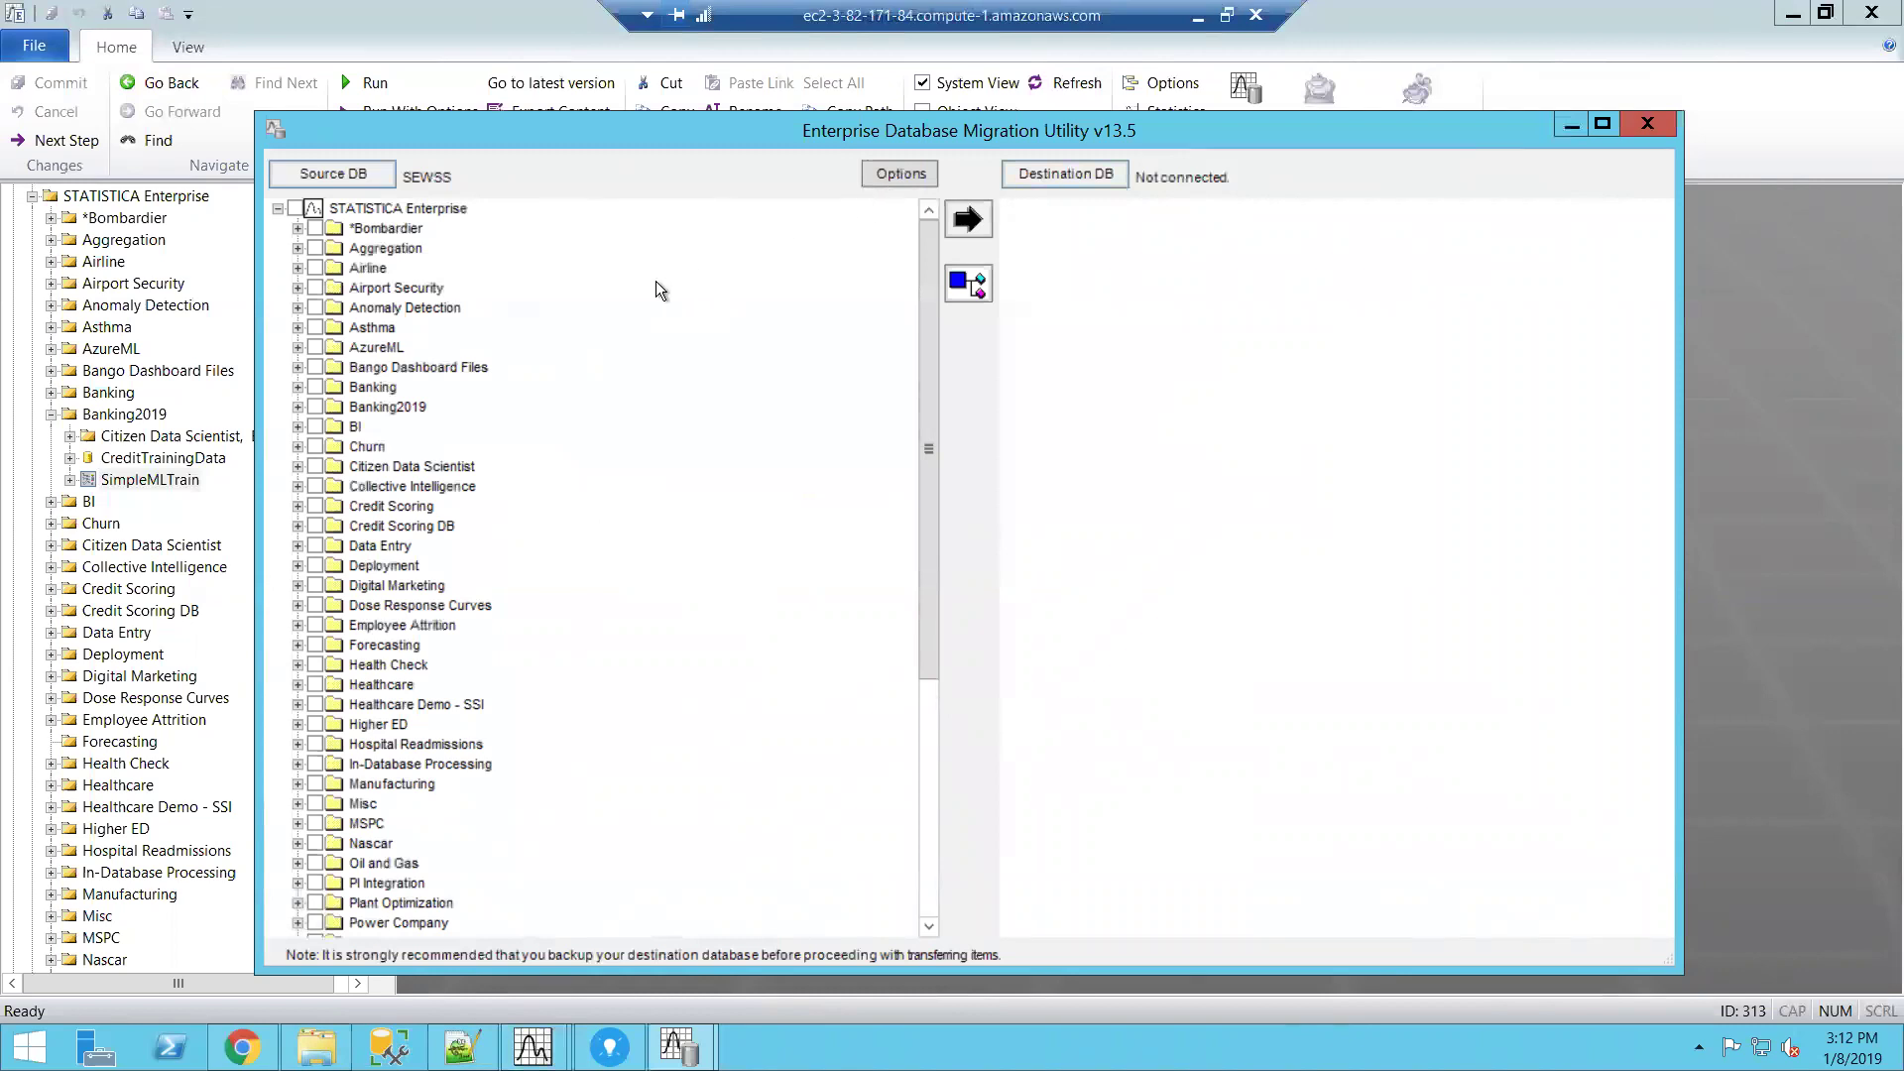
{"action": "left_click", "coordinate": [1074, 173]}
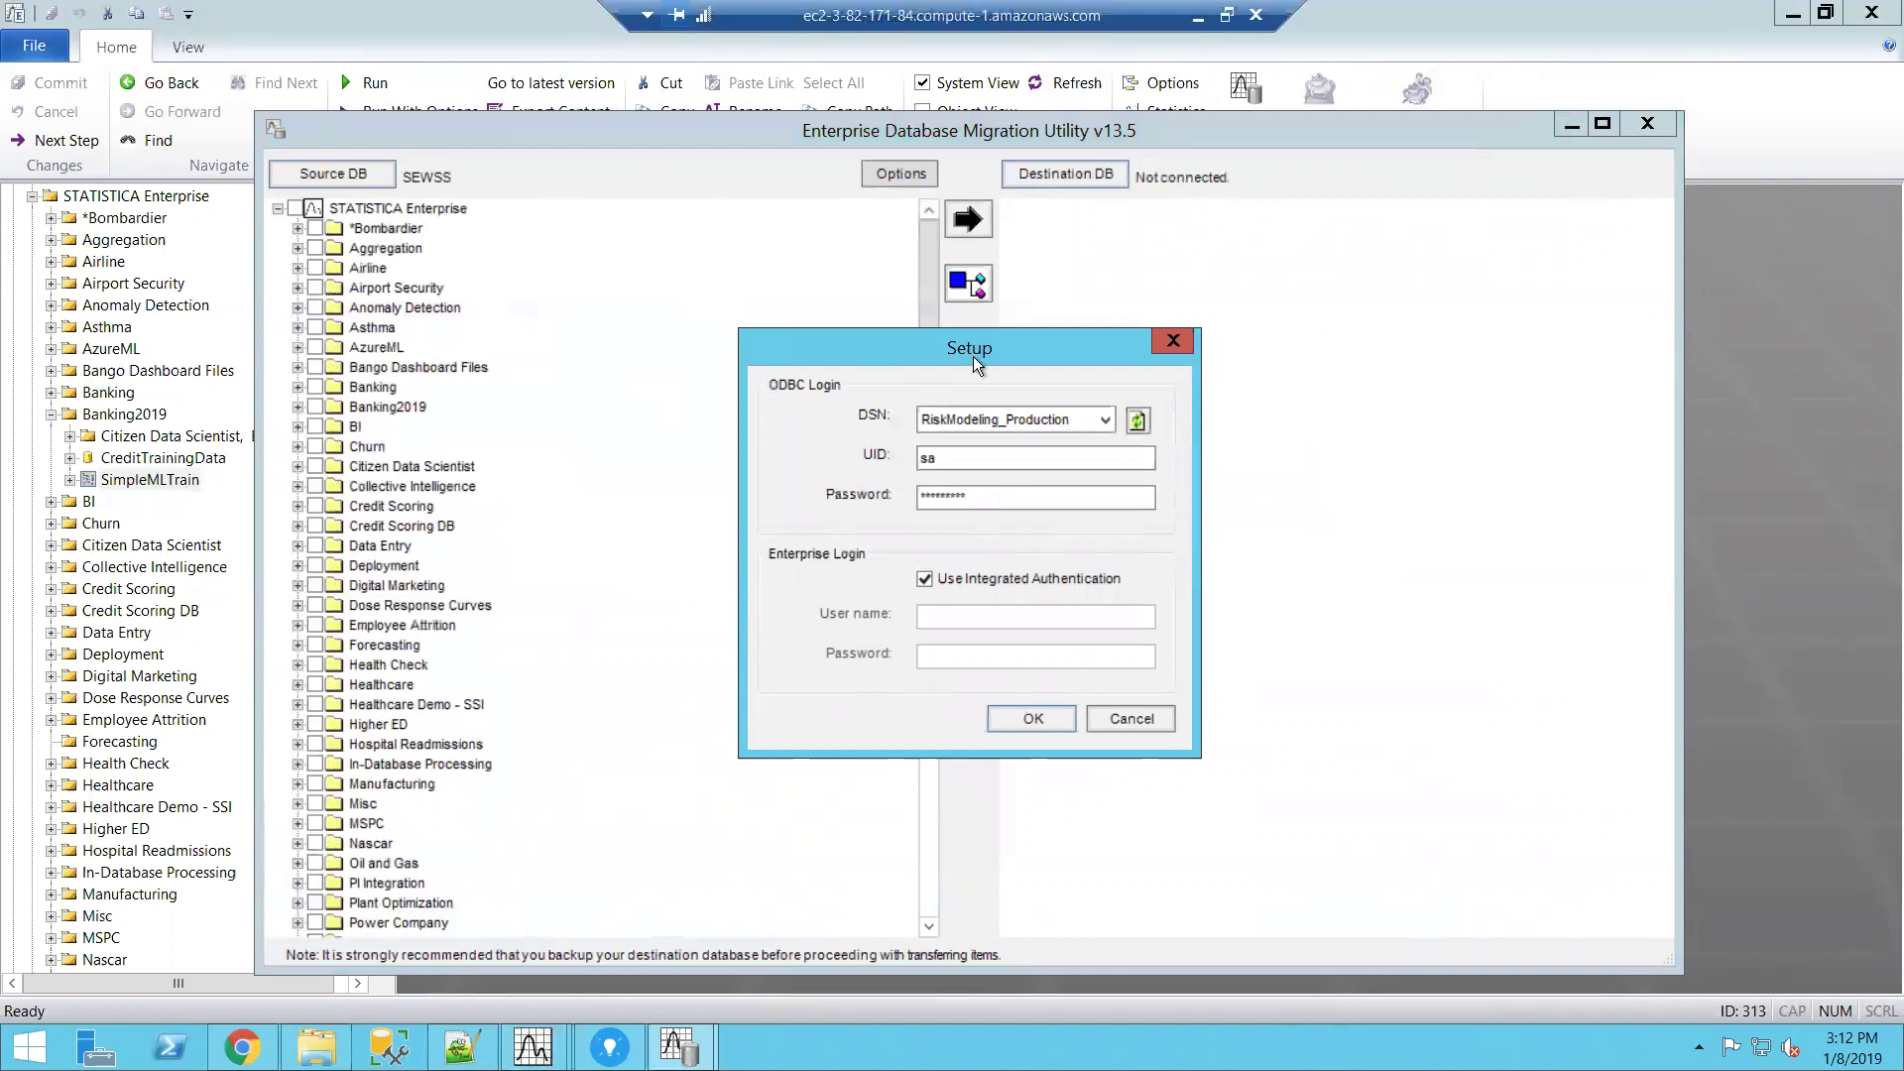
{"action": "left_click", "coordinate": [1038, 717]}
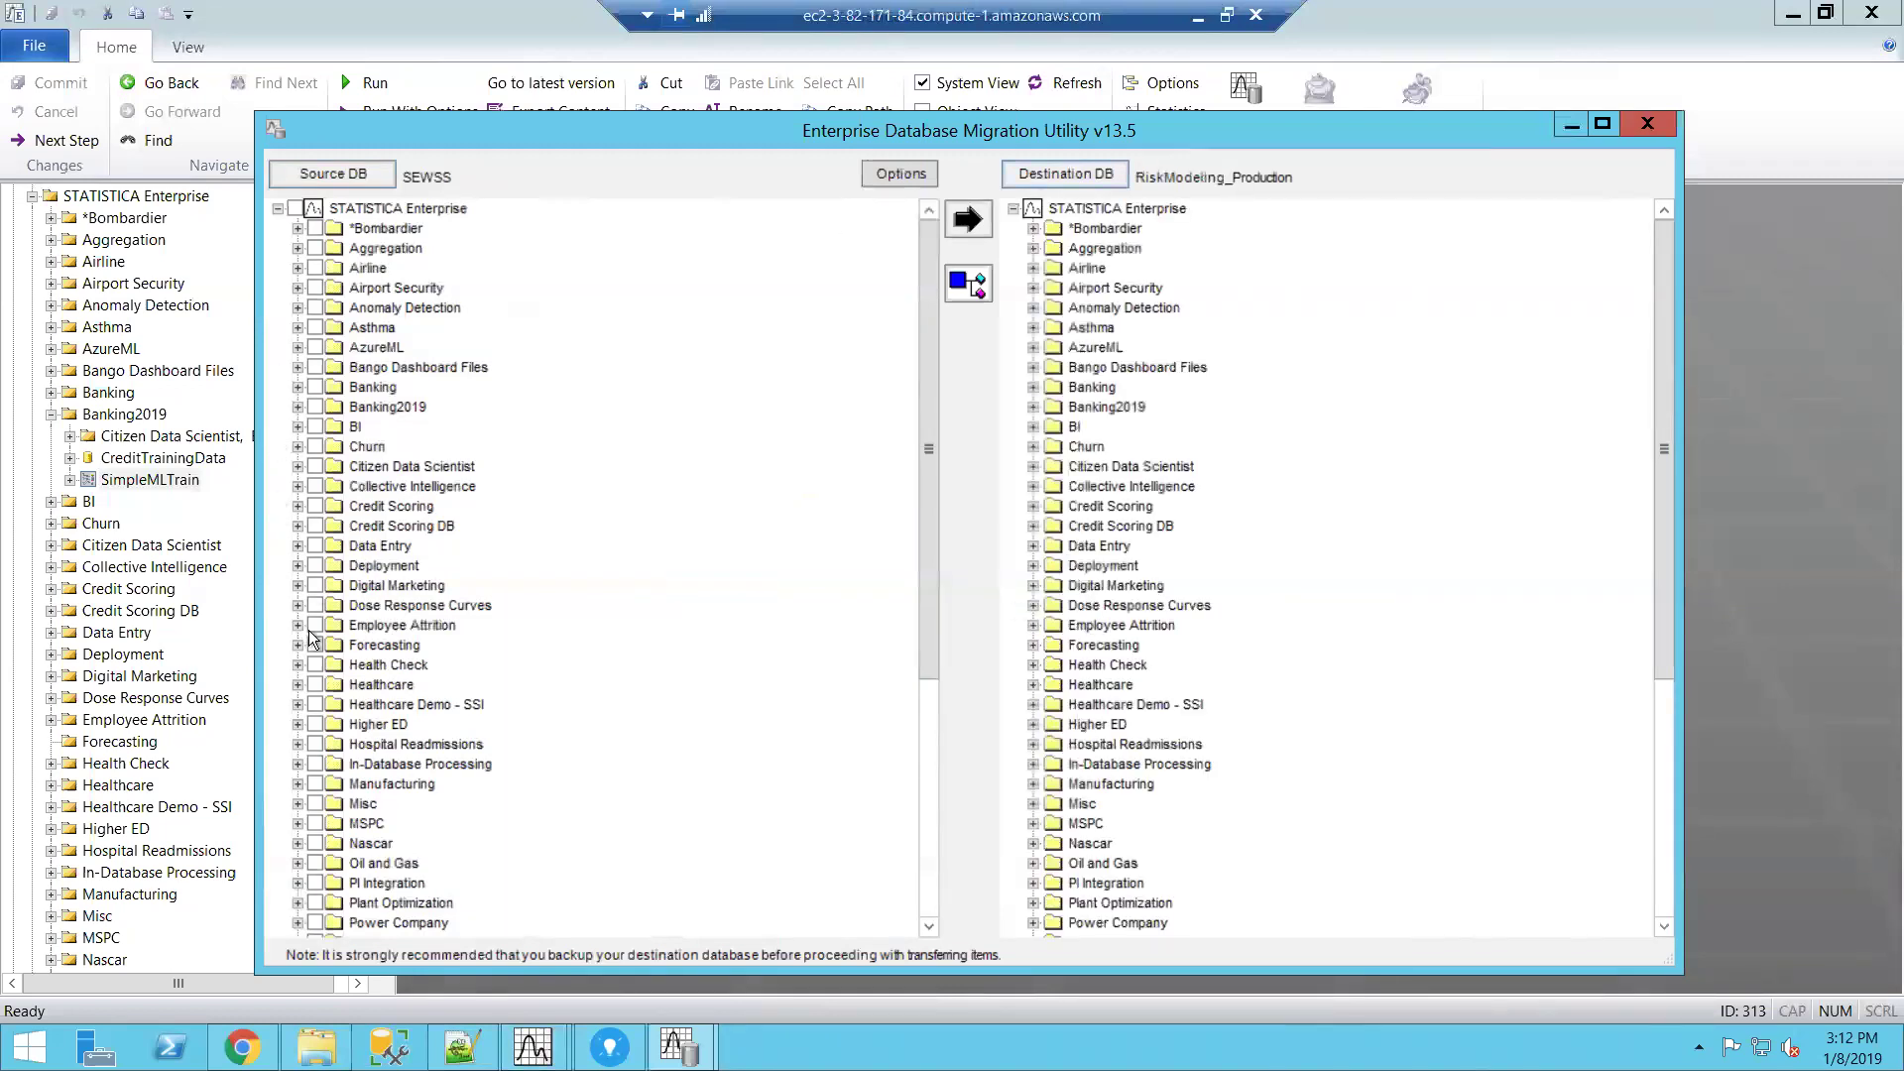
Mark SimpleMLTrain in the source's Banking2019 folder for migration and add its dependent objects to the selection.
{"action": "left_click", "coordinate": [299, 408]}
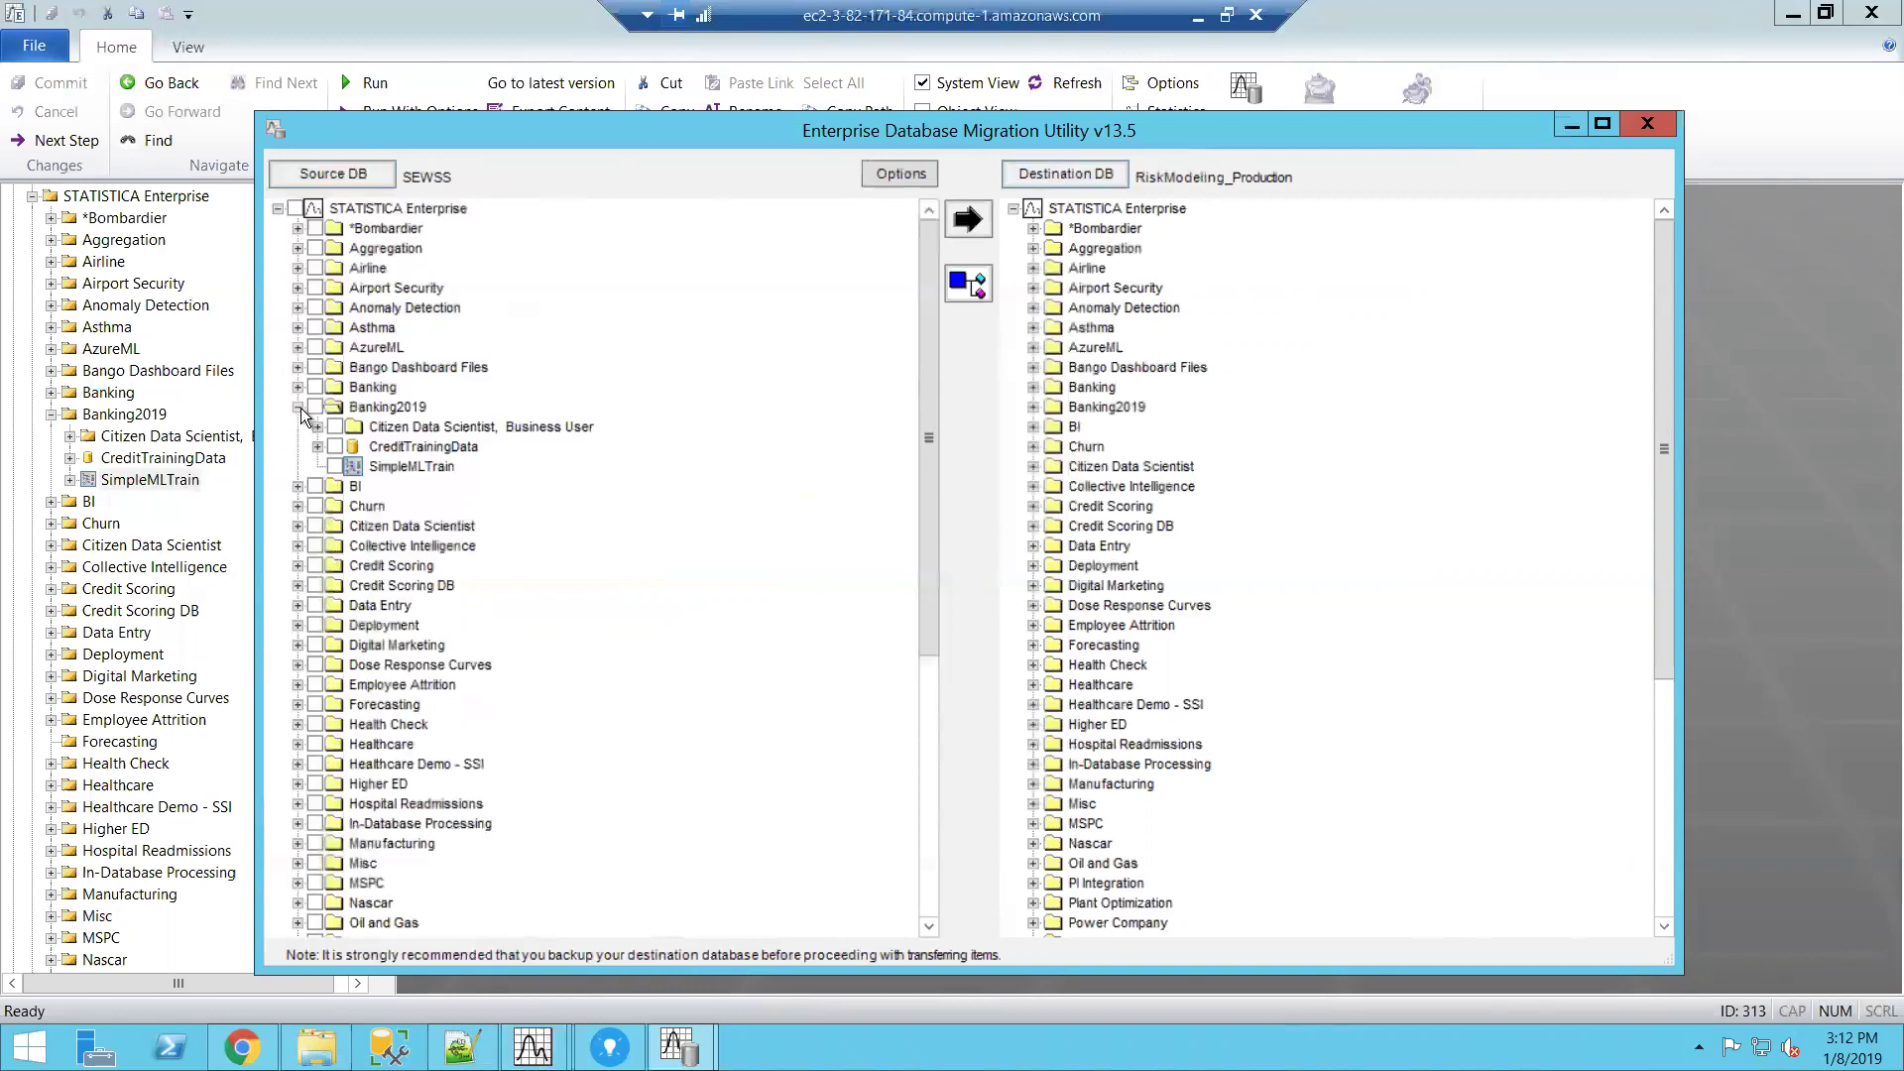
{"action": "left_click", "coordinate": [377, 467]}
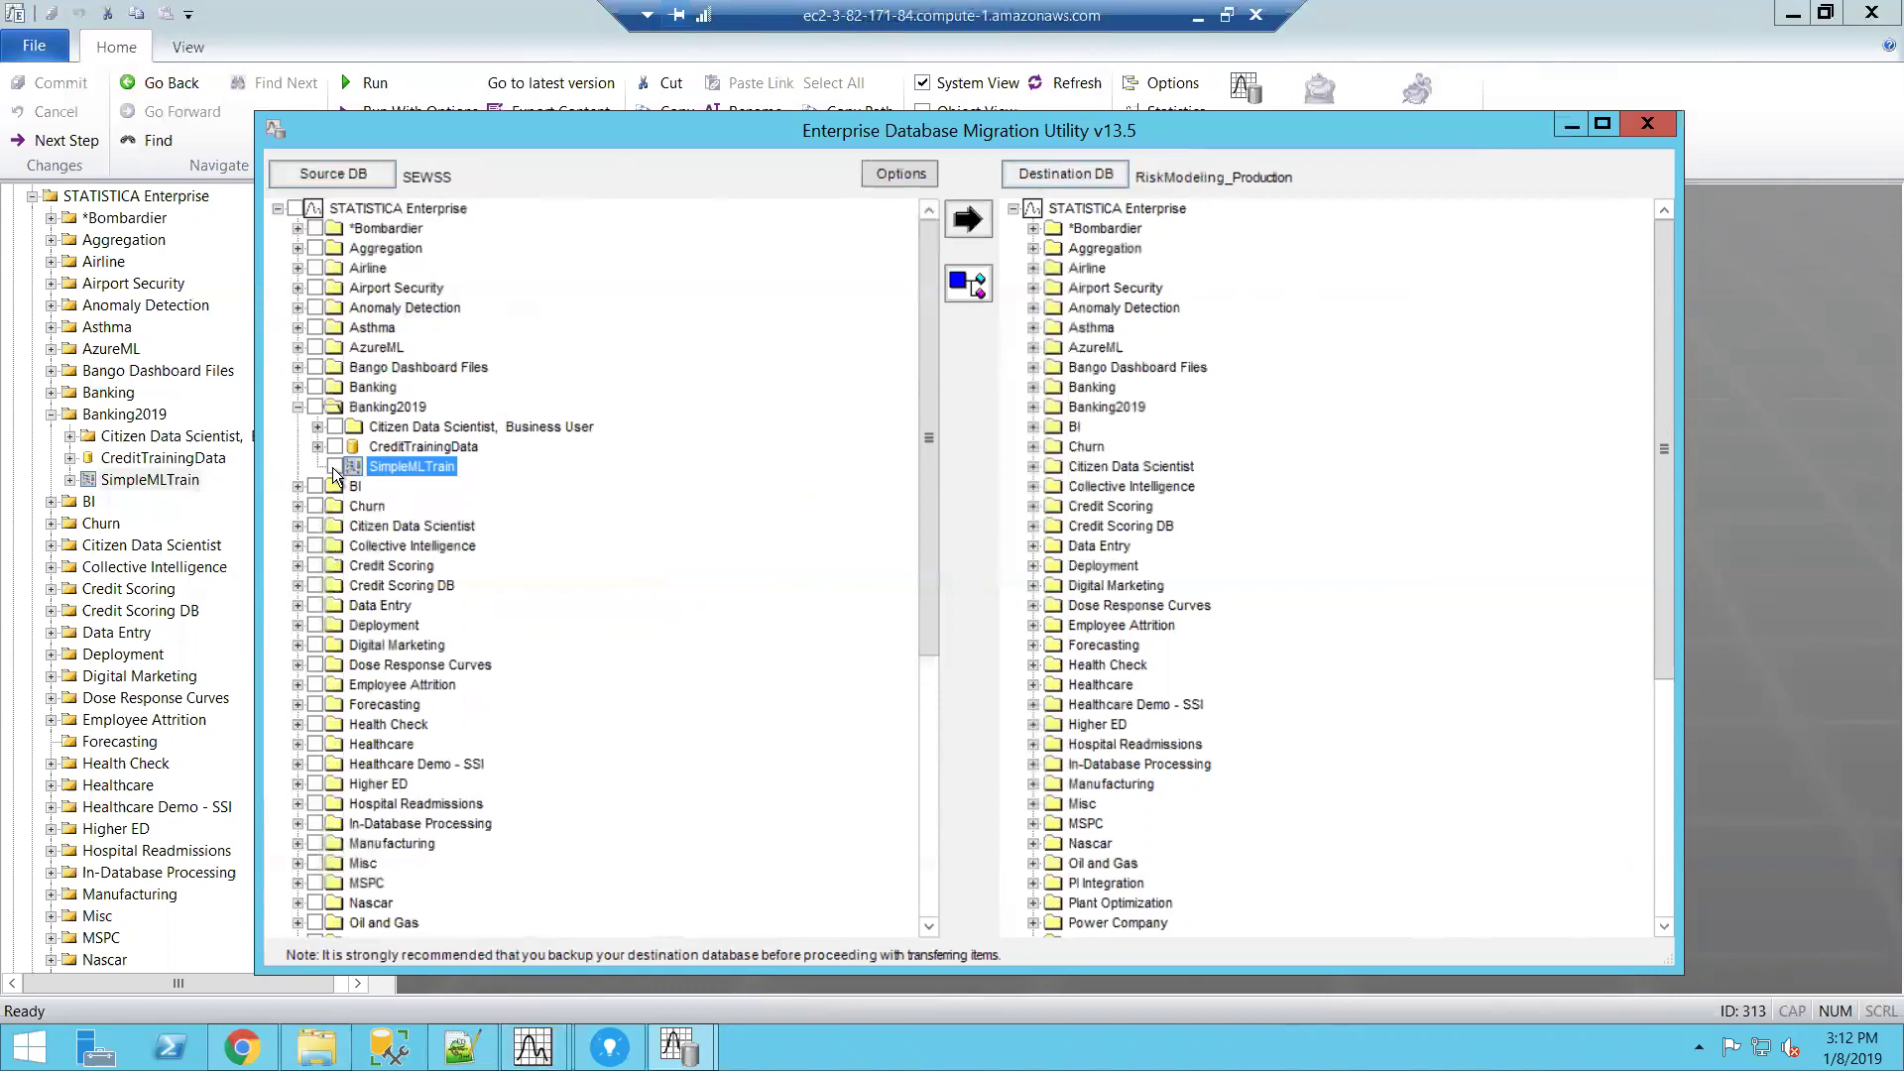
{"action": "left_click", "coordinate": [335, 467]}
{"action": "left_click", "coordinate": [974, 285]}
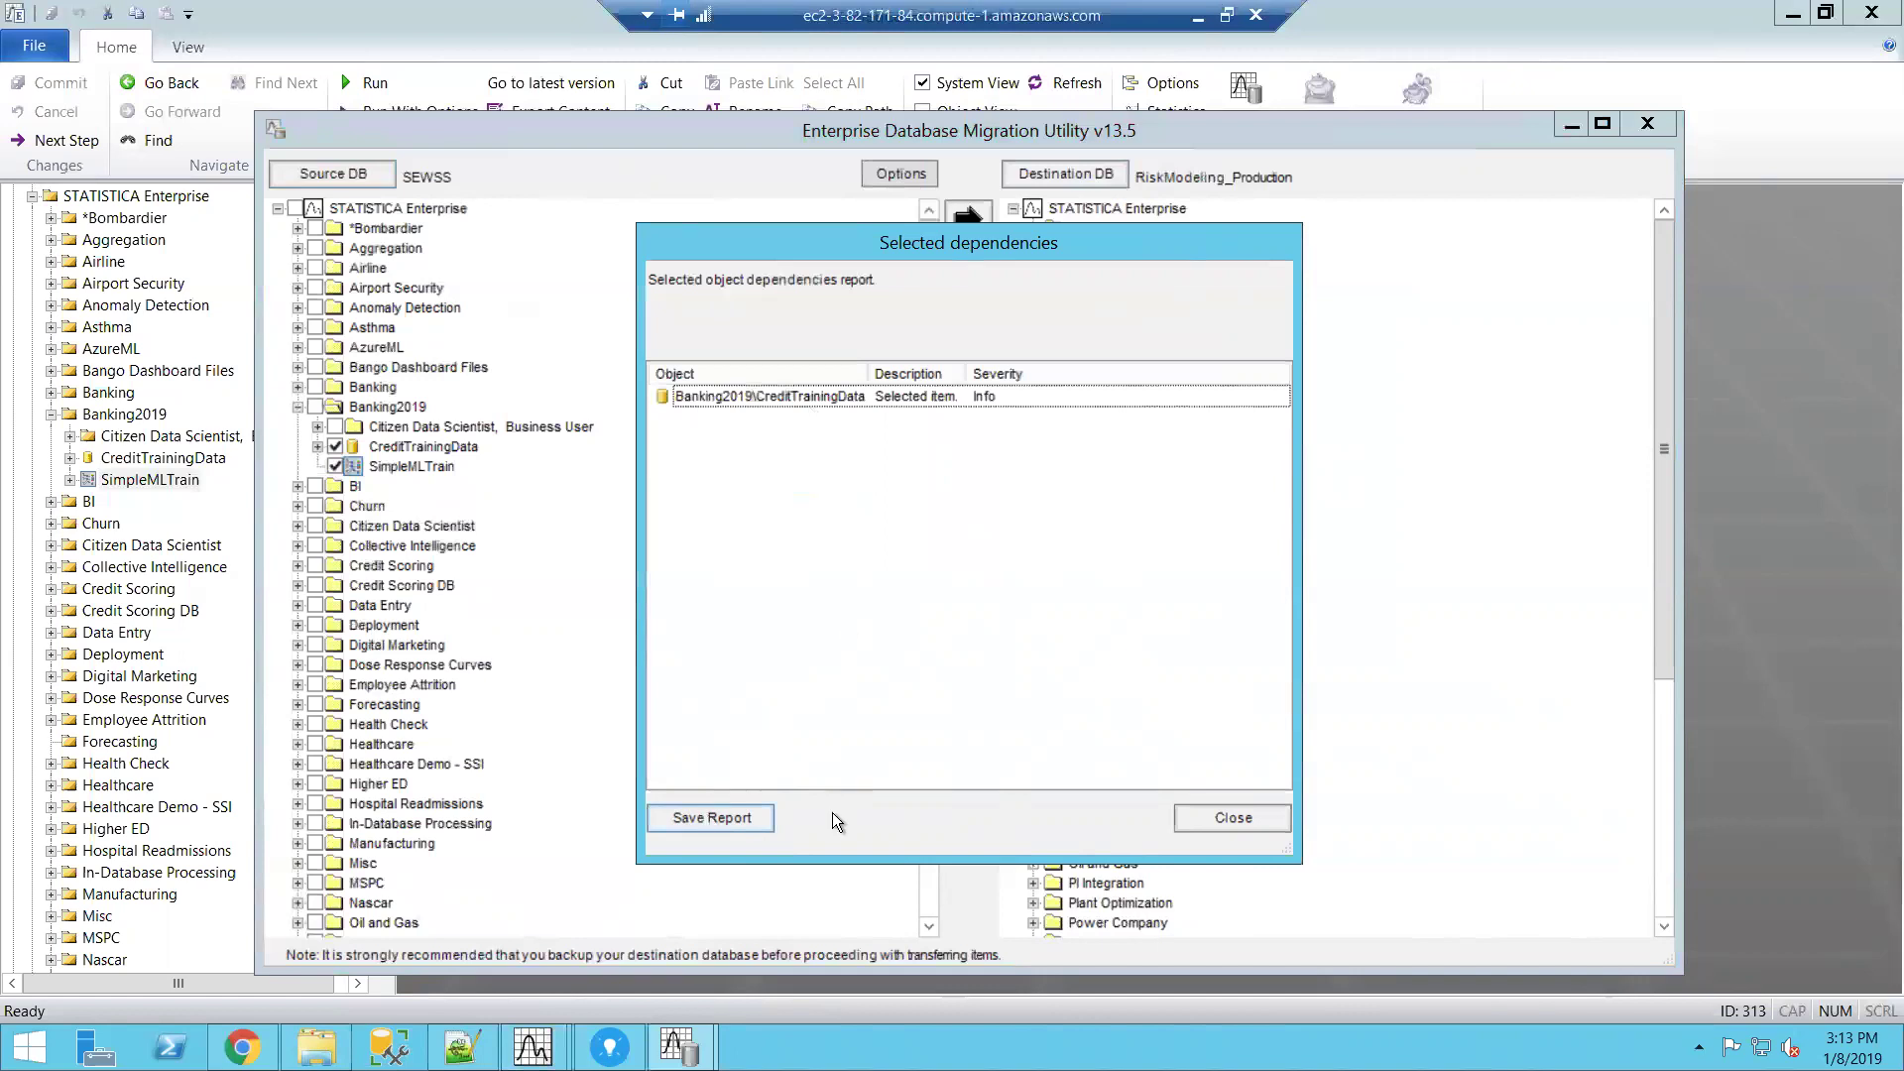
{"action": "left_click", "coordinate": [1231, 815]}
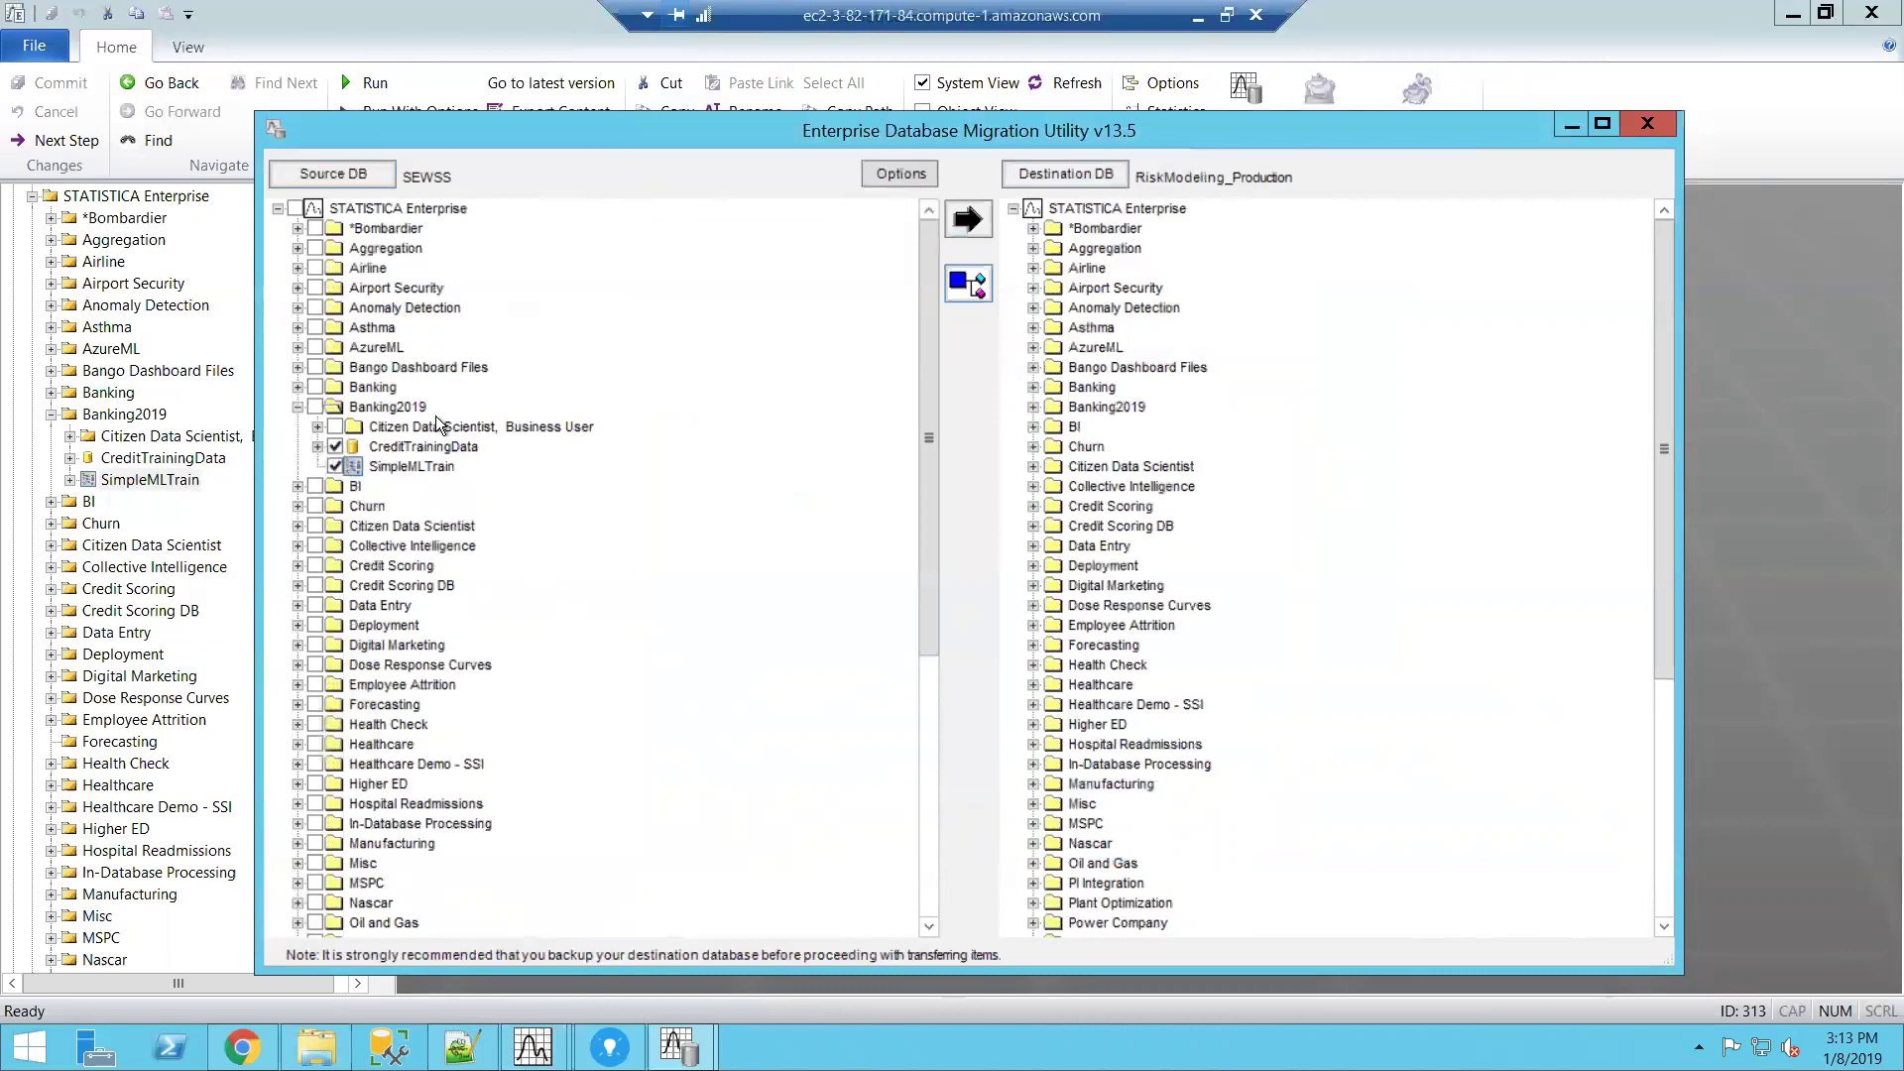
Review the validation report for the marked objects and the available destination approval types, without exporting.
{"action": "left_click", "coordinate": [970, 215]}
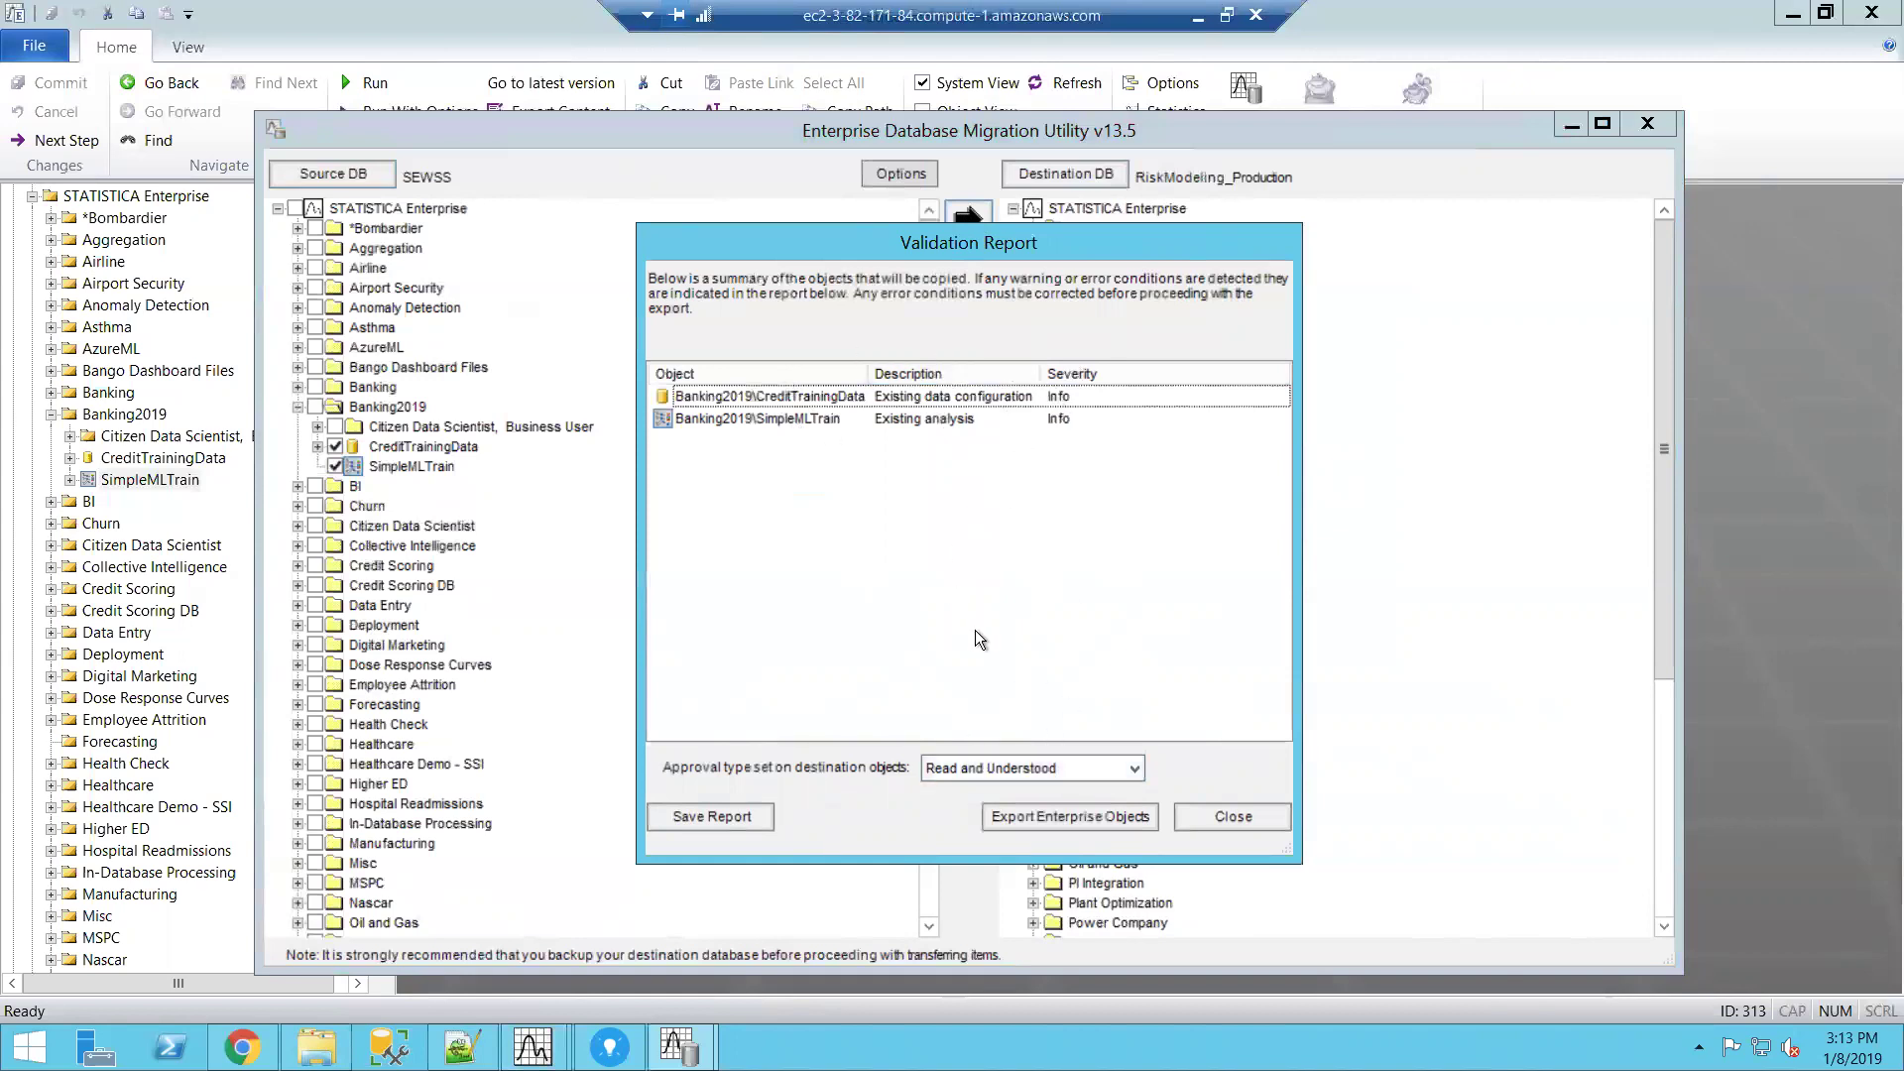
{"action": "left_click", "coordinate": [1049, 770]}
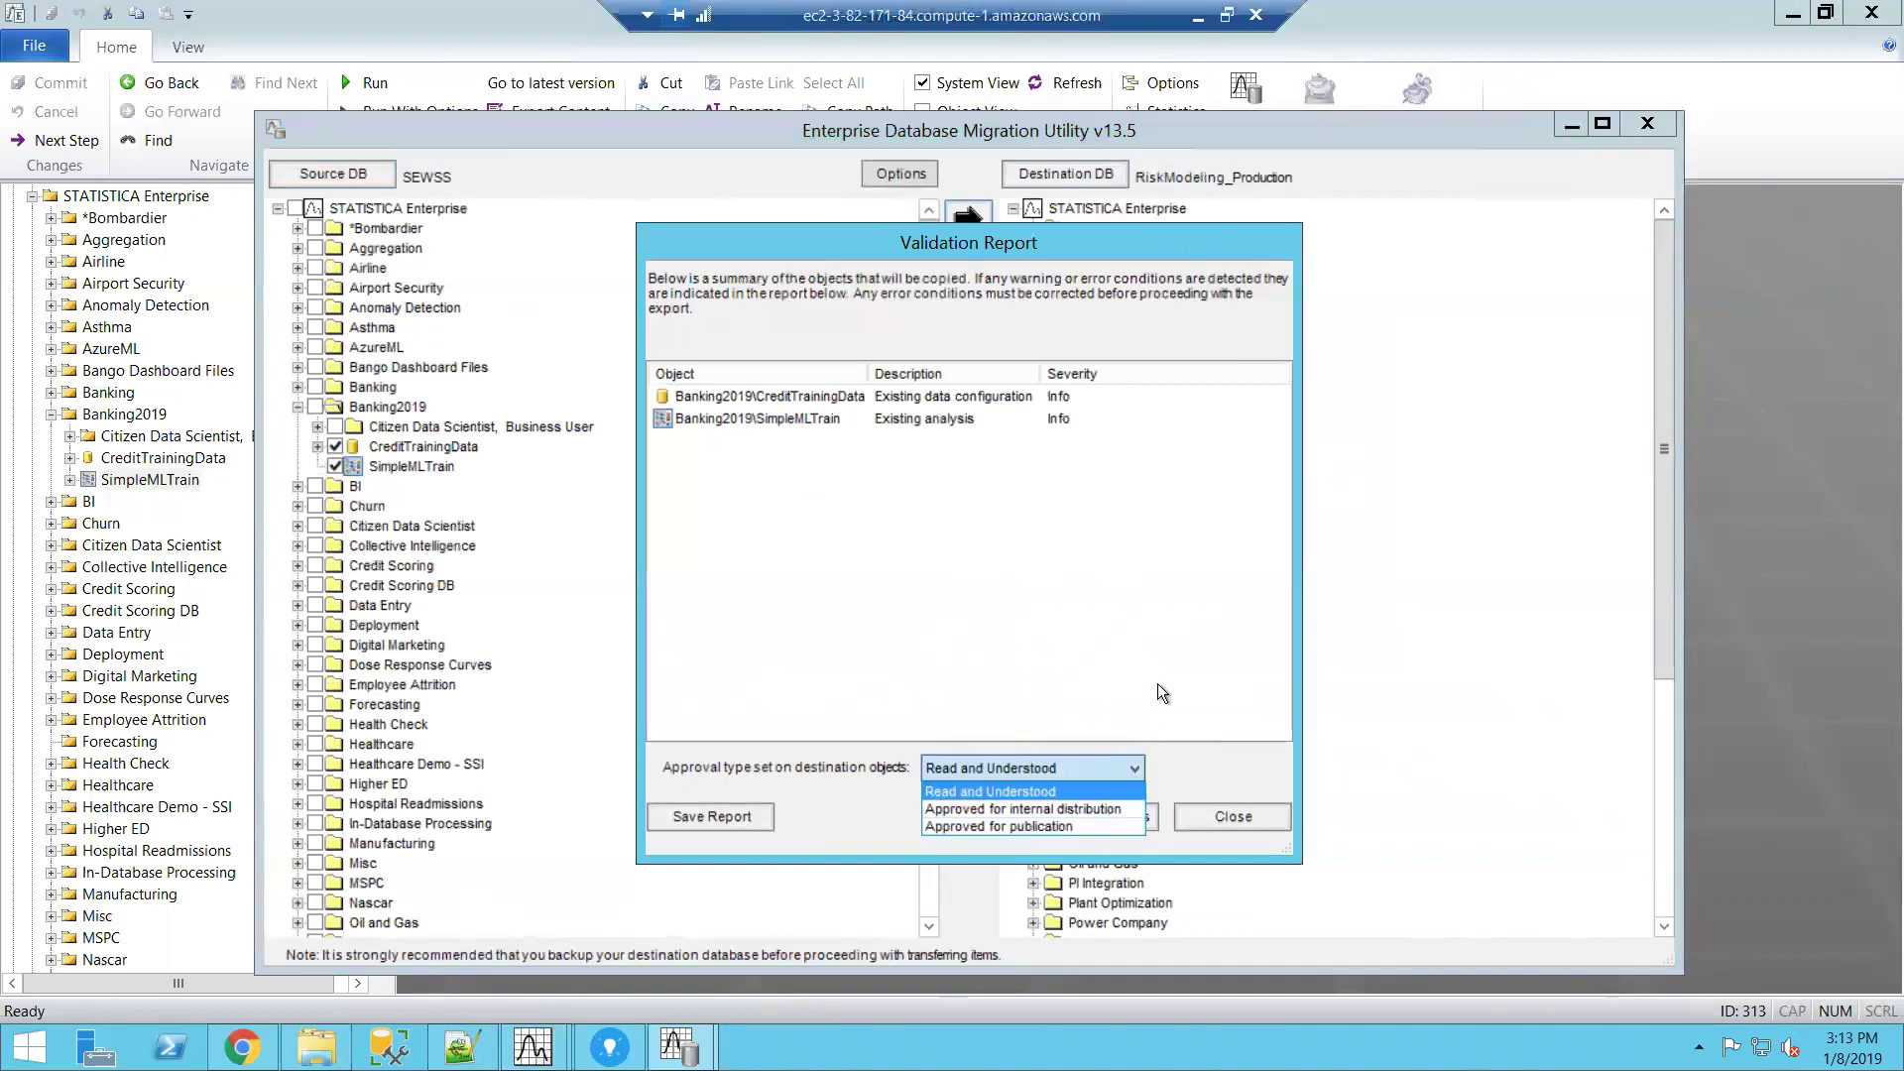
{"action": "left_click", "coordinate": [1175, 617]}
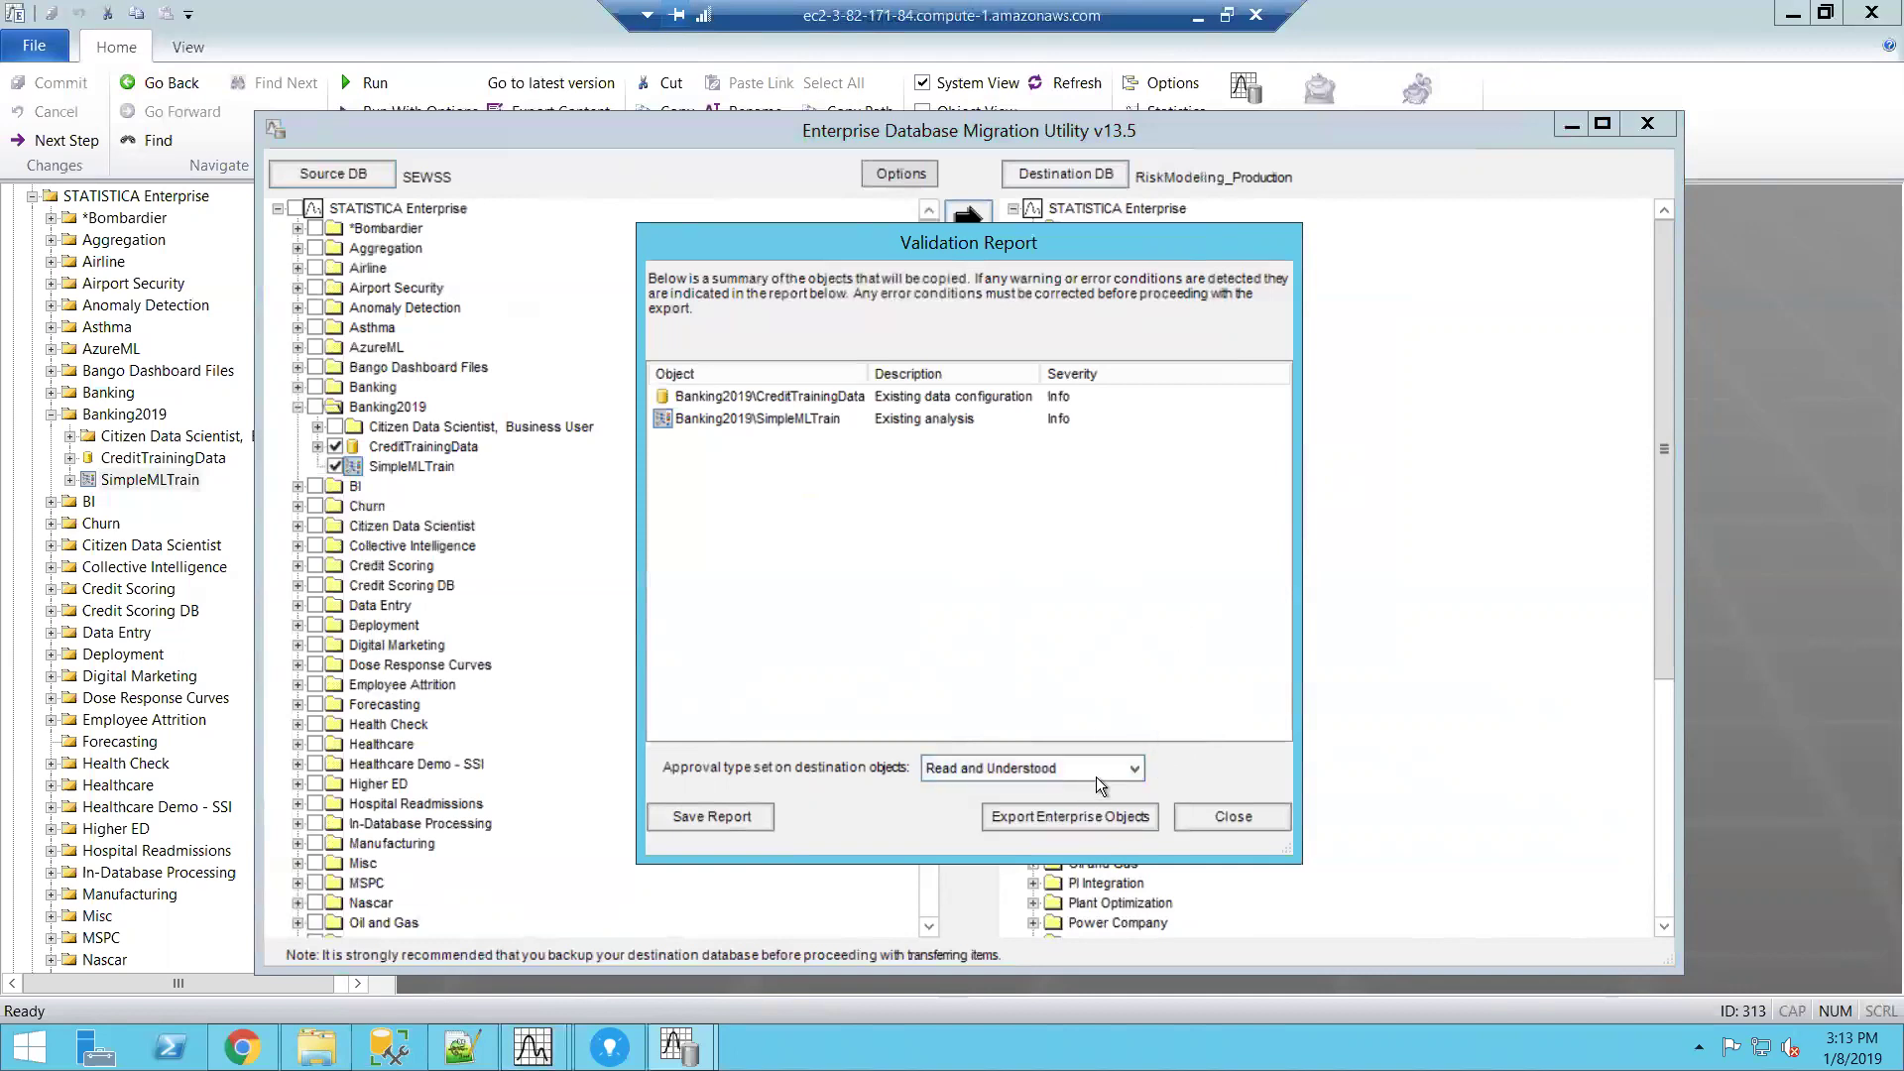
{"action": "left_click", "coordinate": [1226, 817]}
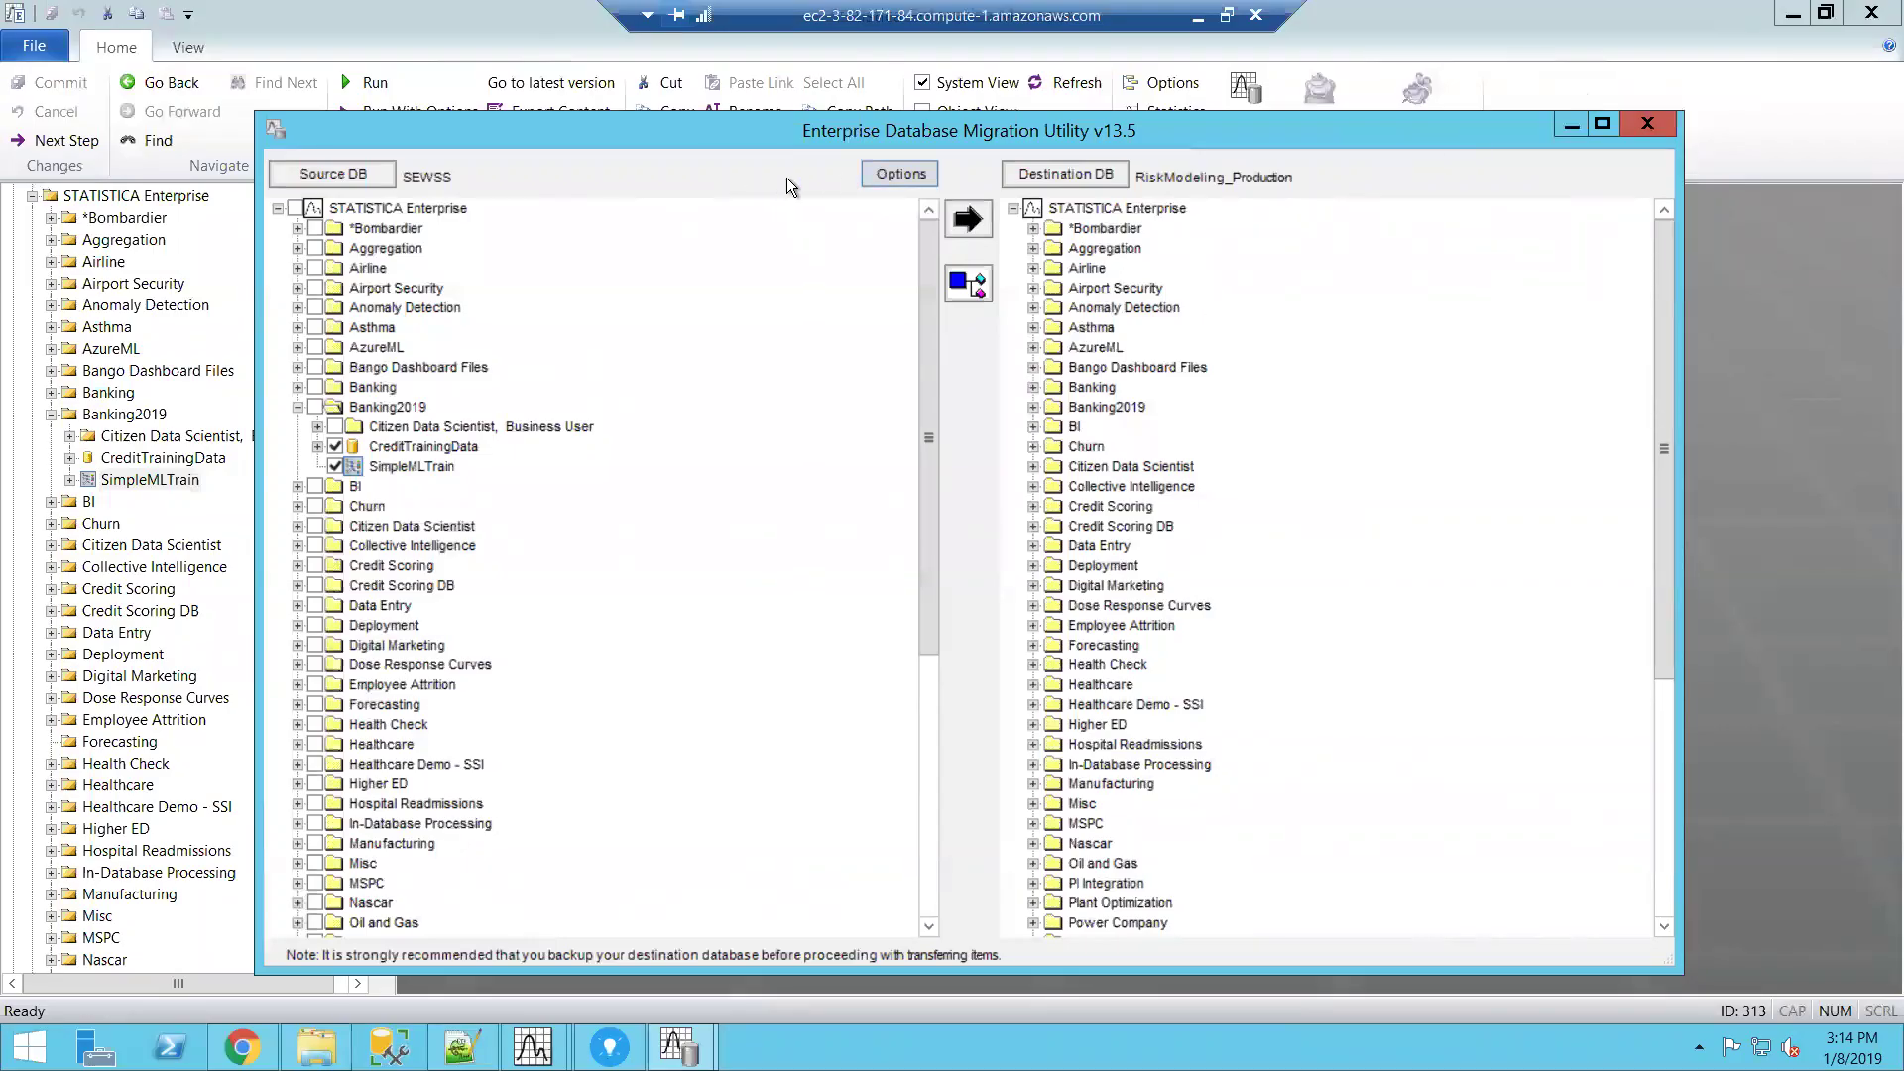
Examine the migration utility's general, access permission, SDMS and data entry options without changing them.
{"action": "left_click", "coordinate": [893, 179]}
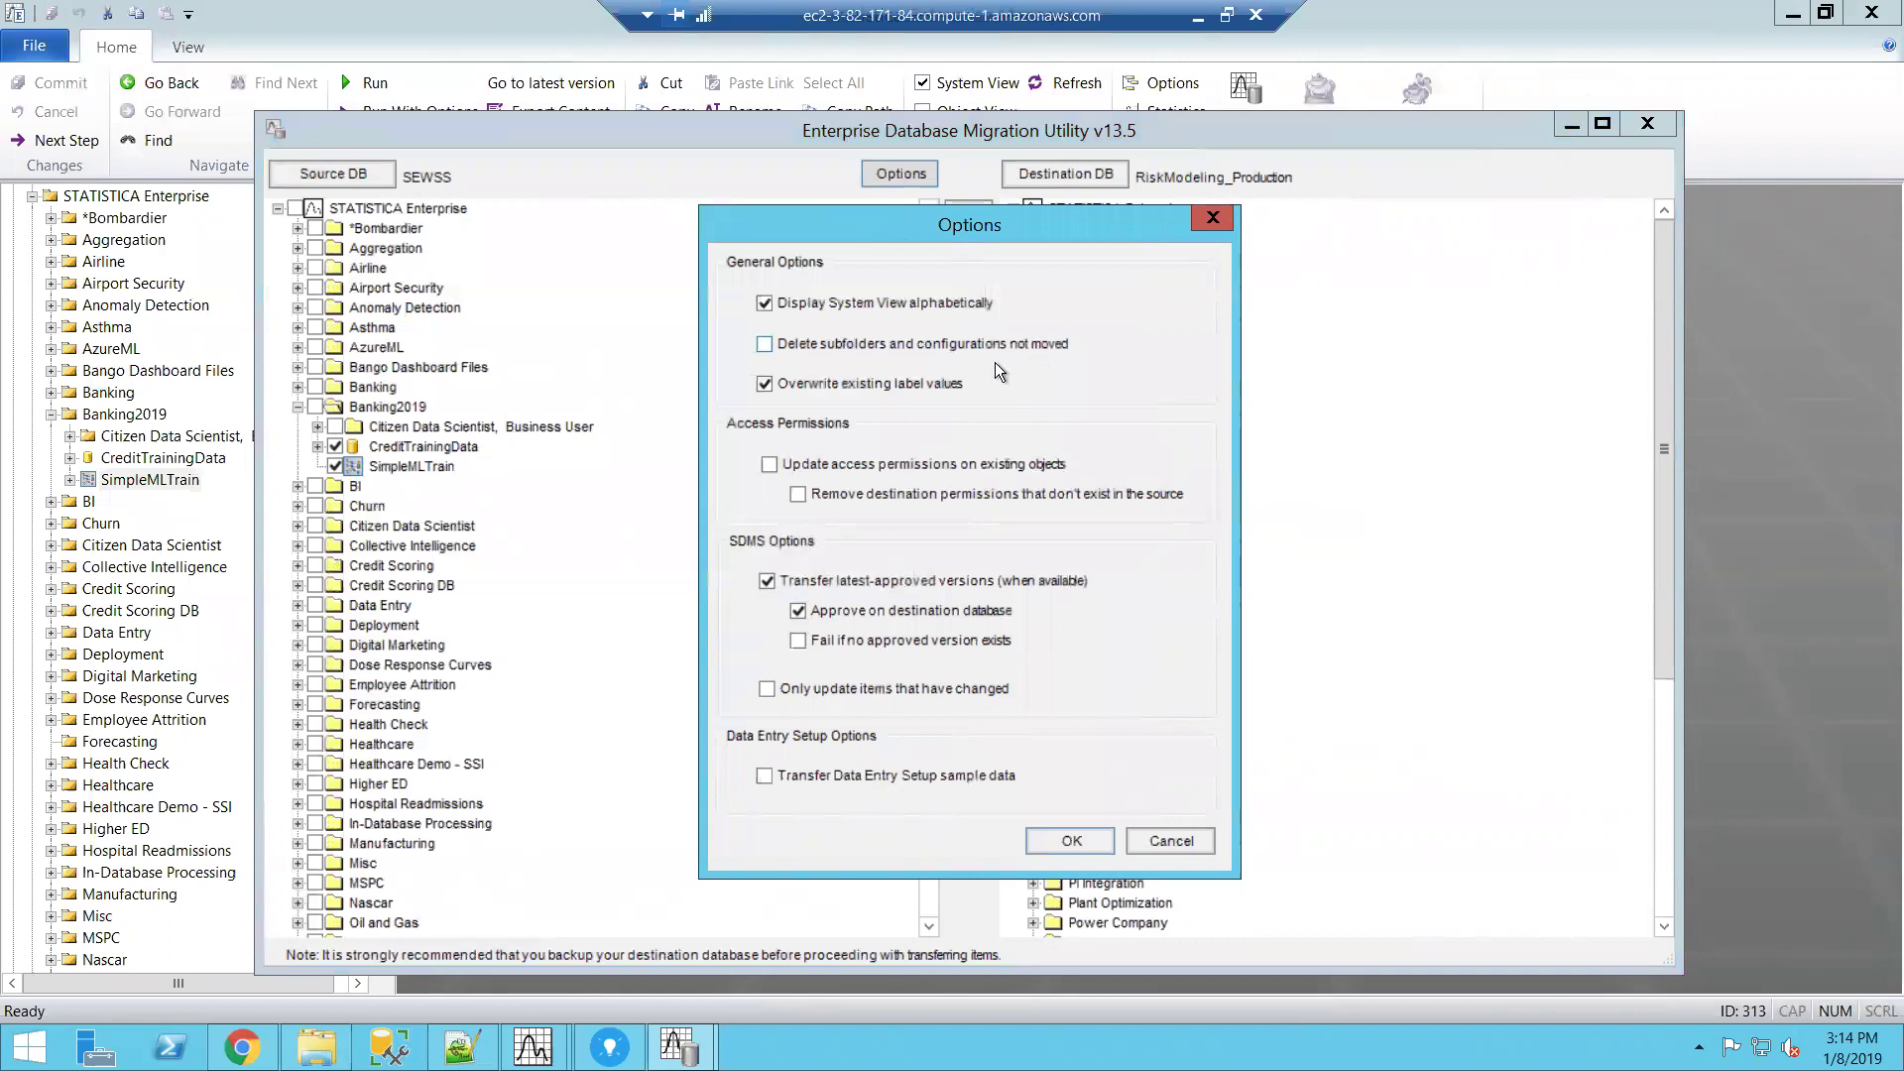
{"action": "mouse_move", "coordinate": [879, 388]}
{"action": "left_click", "coordinate": [1172, 841]}
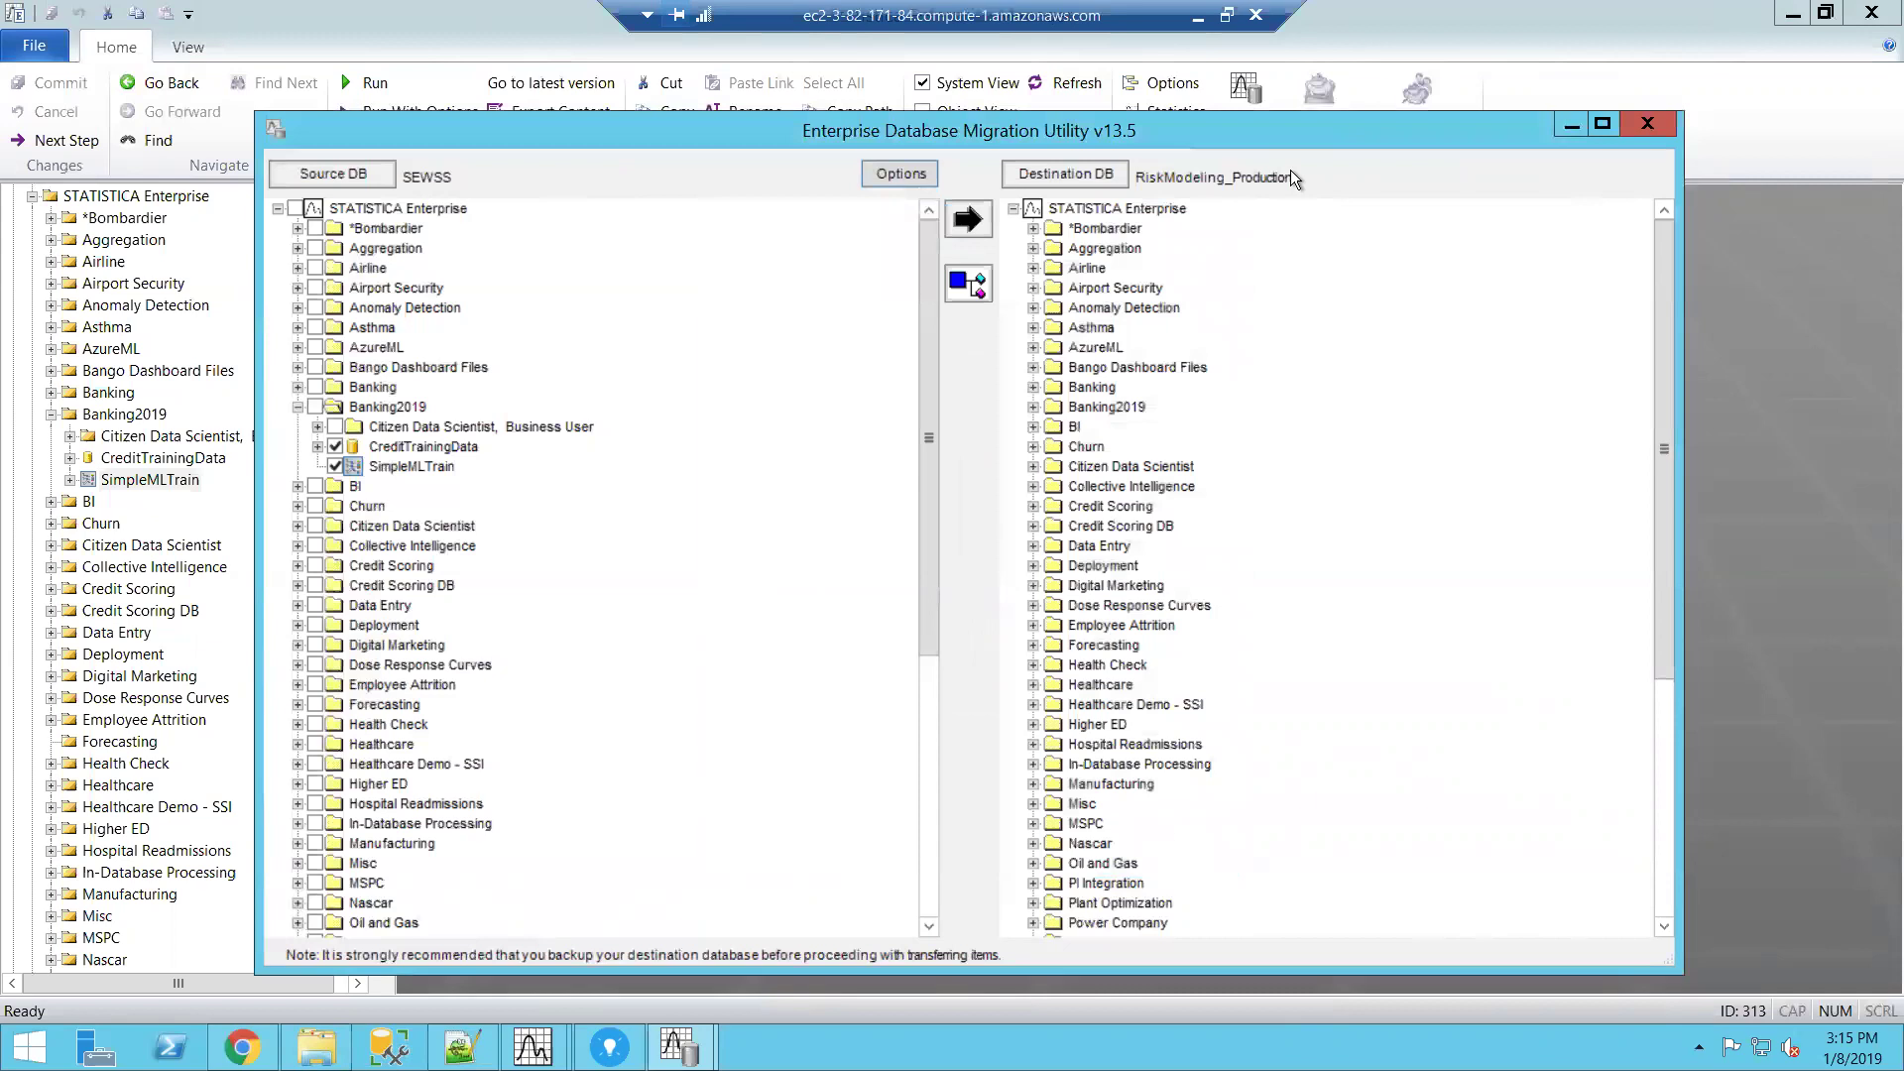